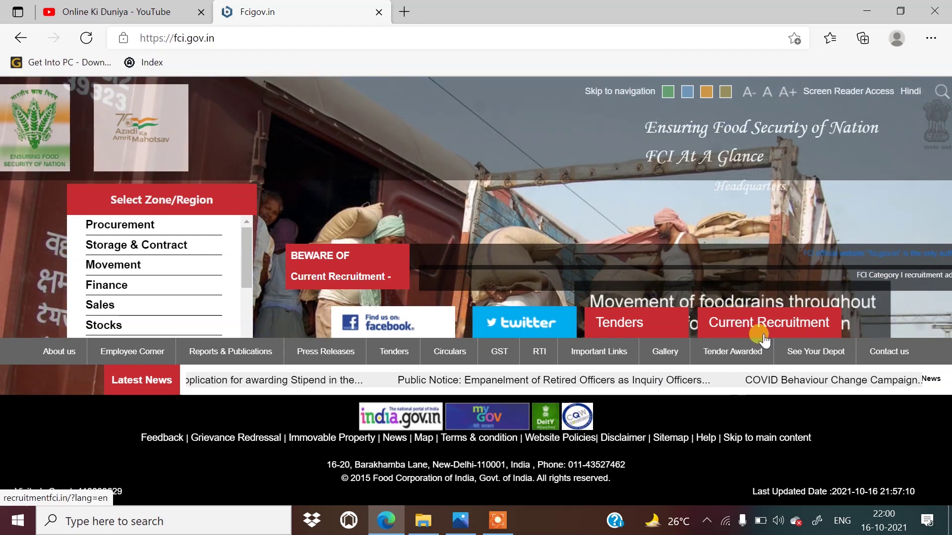
Go through Current Recruitment and Category IV to the Punjab watch & ward login page (Notice 01/2021/PUNJAB).
click(735, 323)
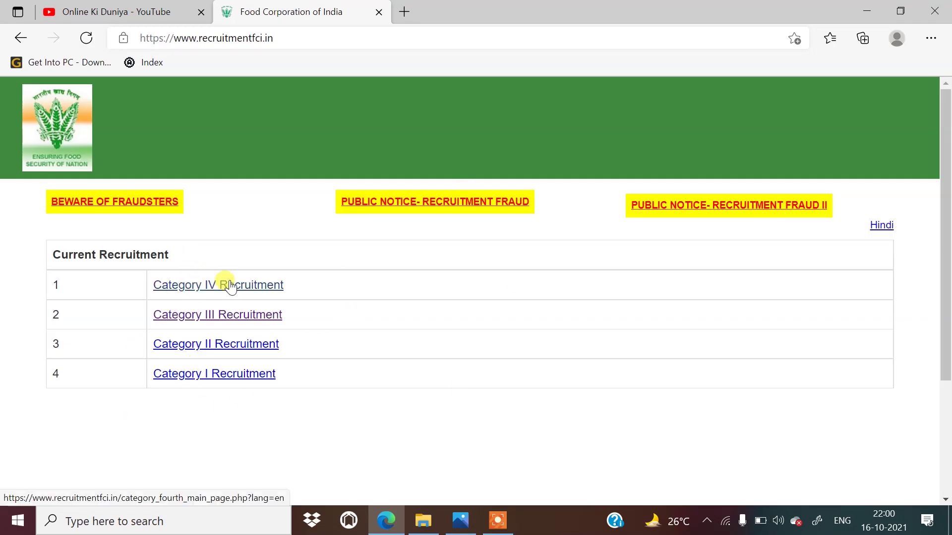
click(205, 287)
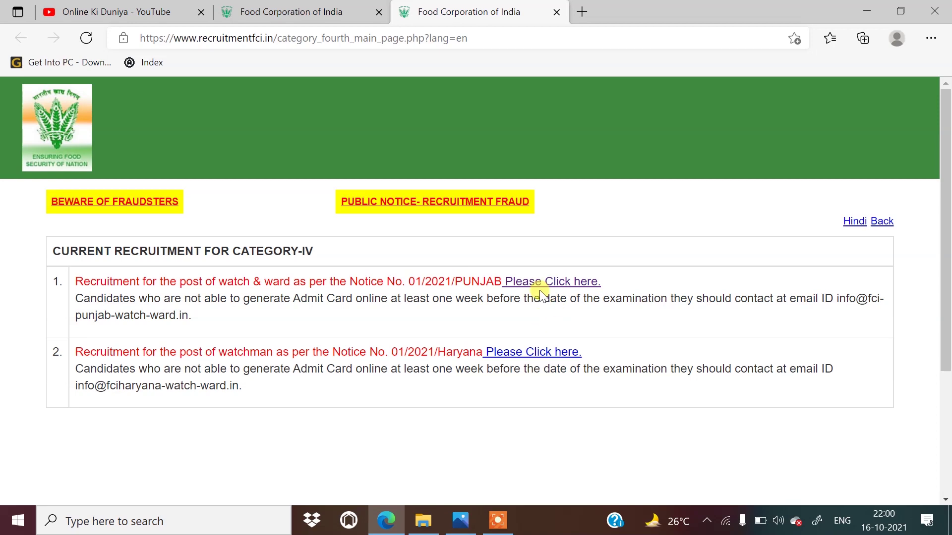
click(555, 290)
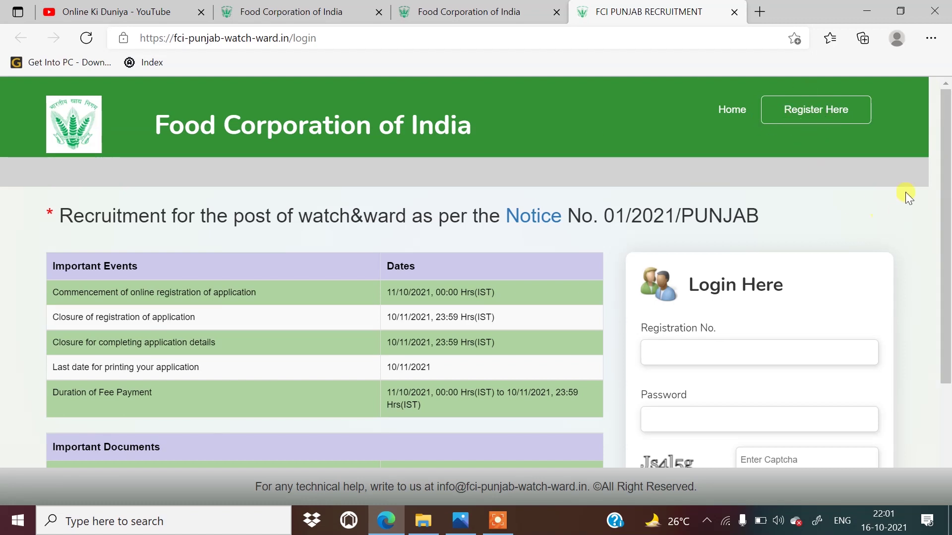
scroll(947, 190, down, 1)
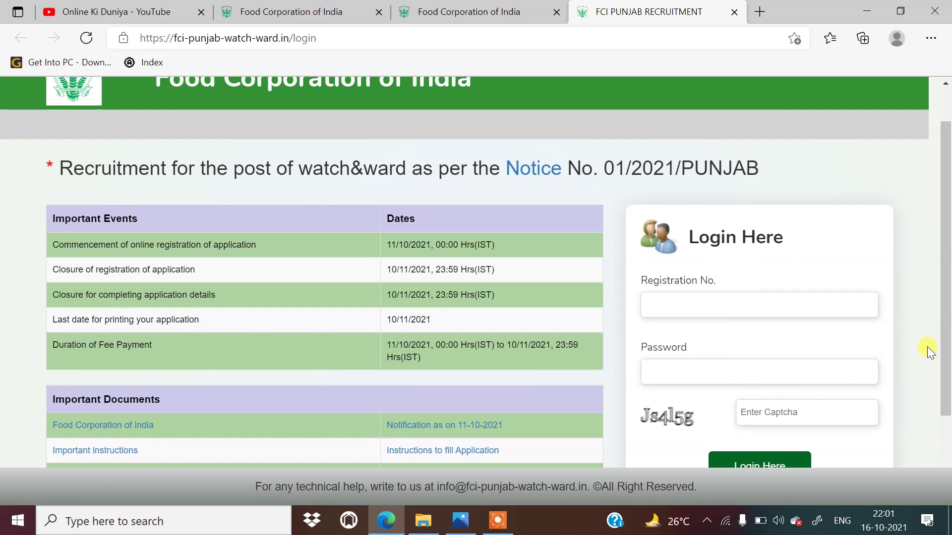
scroll(947, 327, up, 1)
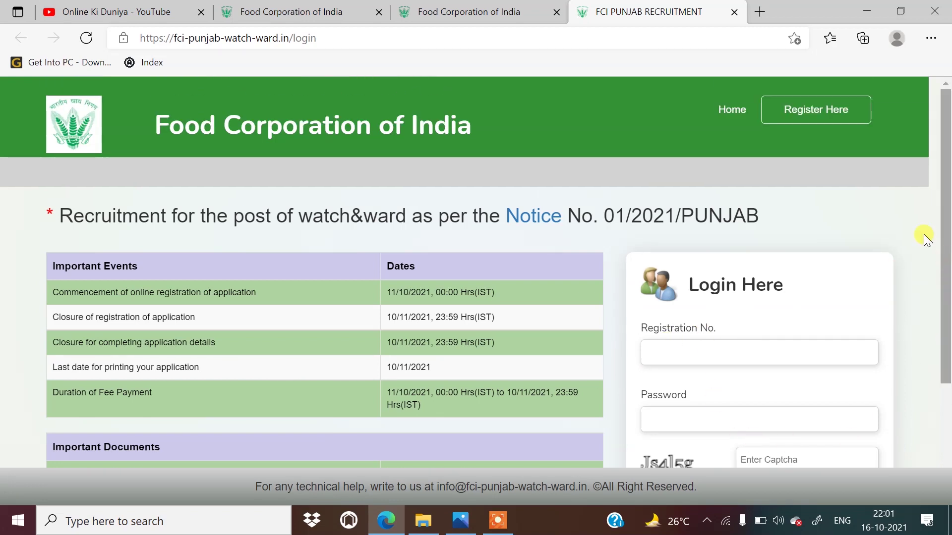
Start a new registration, confirm the instructions were read, and apply to reach Personal Details.
click(822, 113)
drag(947, 184, 947, 352)
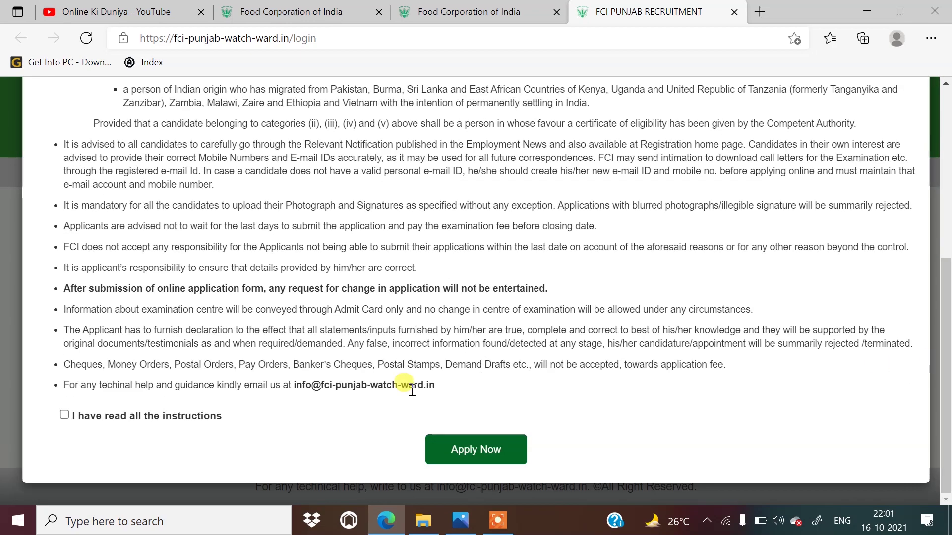
click(64, 415)
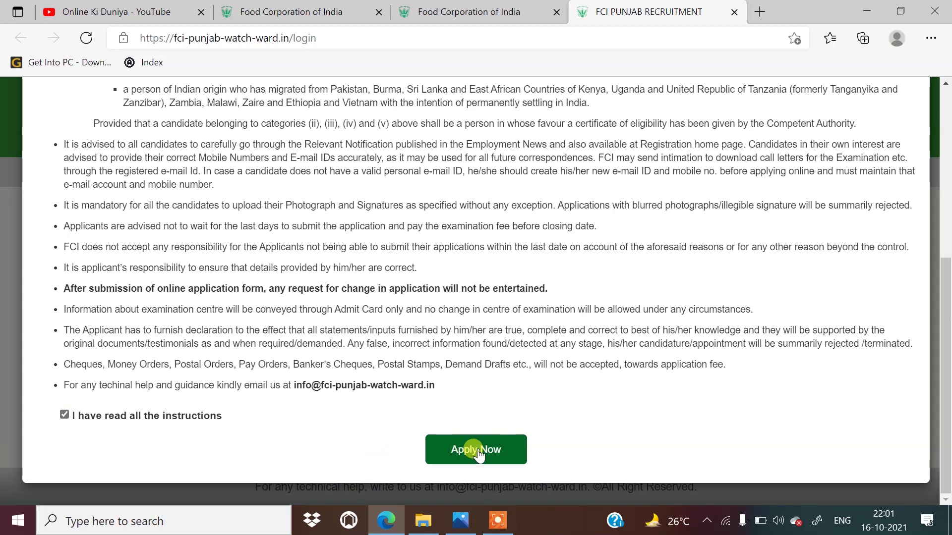
click(478, 452)
drag(947, 205, 947, 230)
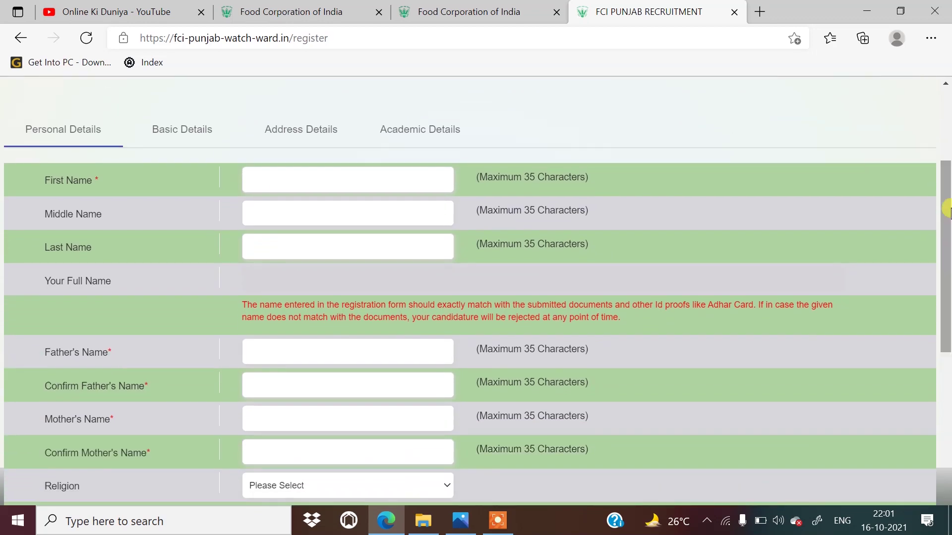
Step through the first, middle, last, father's and mother's name fields, leaving them empty.
drag(947, 191, 947, 218)
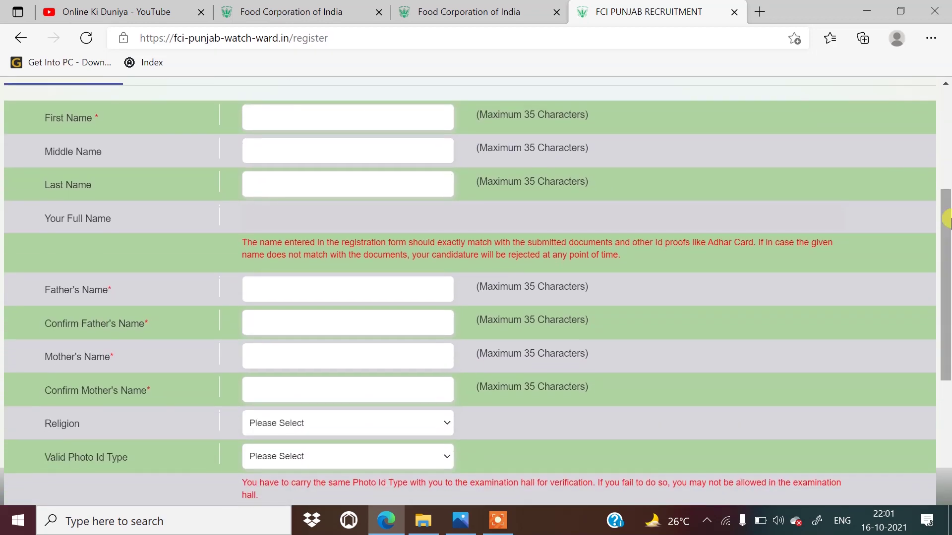
click(308, 118)
click(276, 156)
click(263, 185)
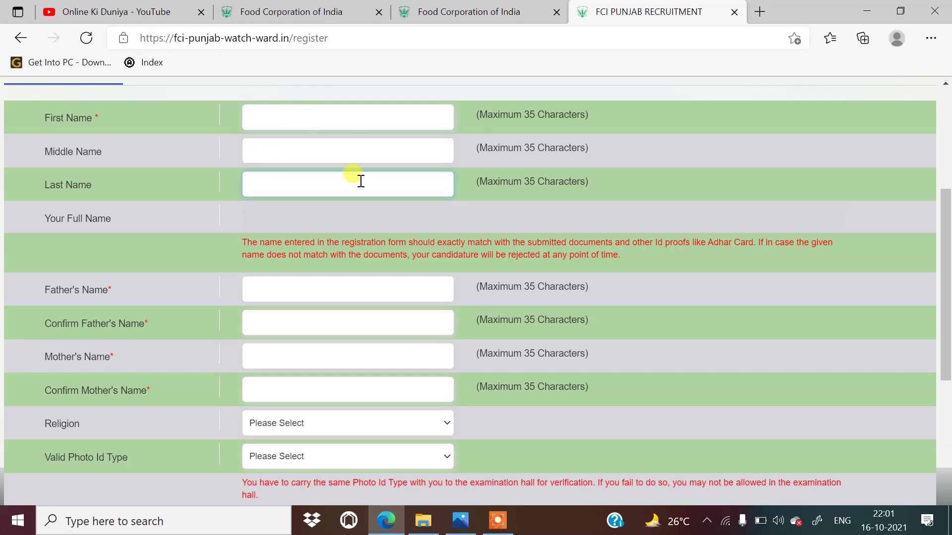
scroll(500, 209, down, 1)
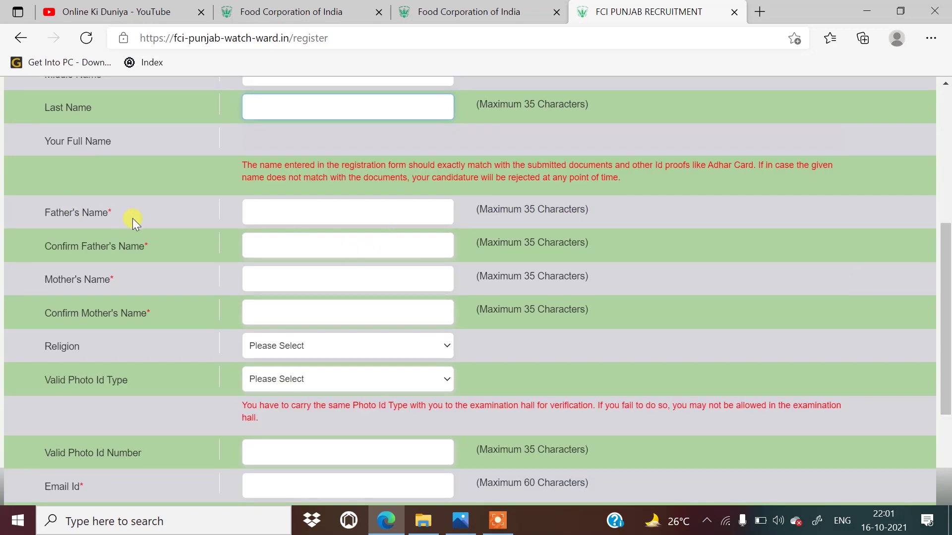
click(298, 205)
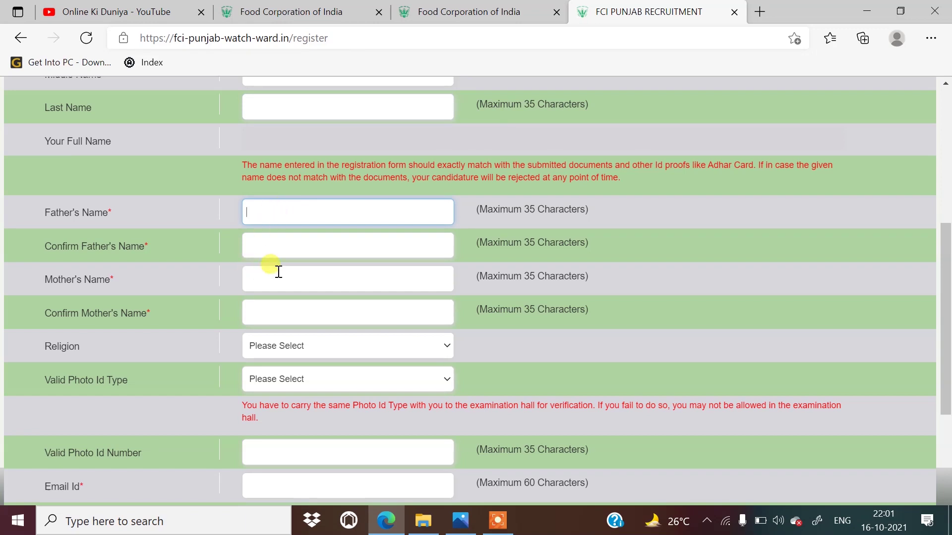
click(291, 252)
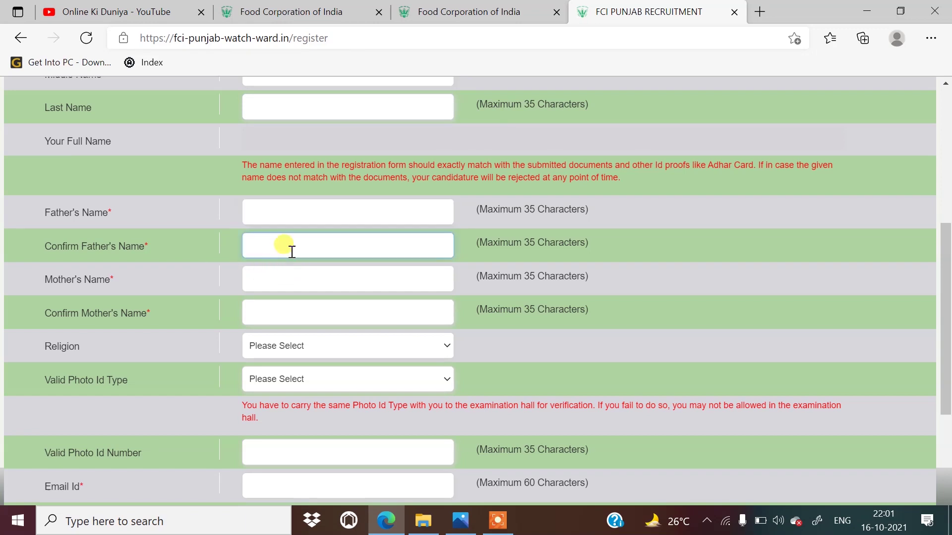
click(260, 278)
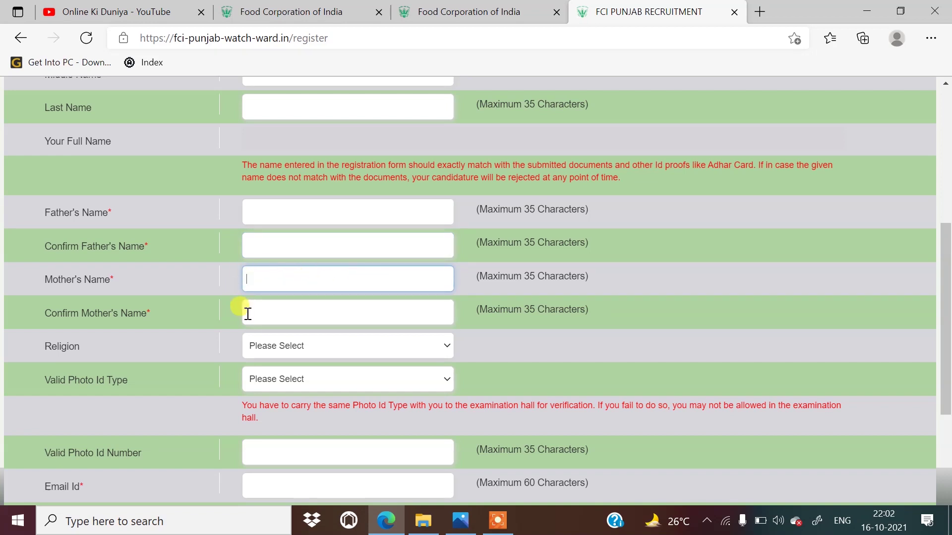
Leave Religion unselected and set the valid photo ID type to Aadhar Card.
scroll(653, 338, down, 2)
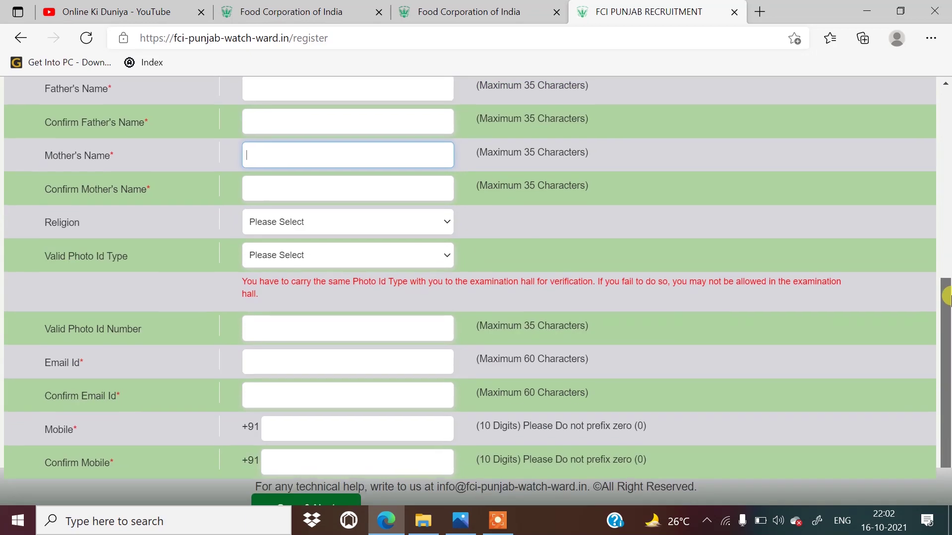
click(334, 220)
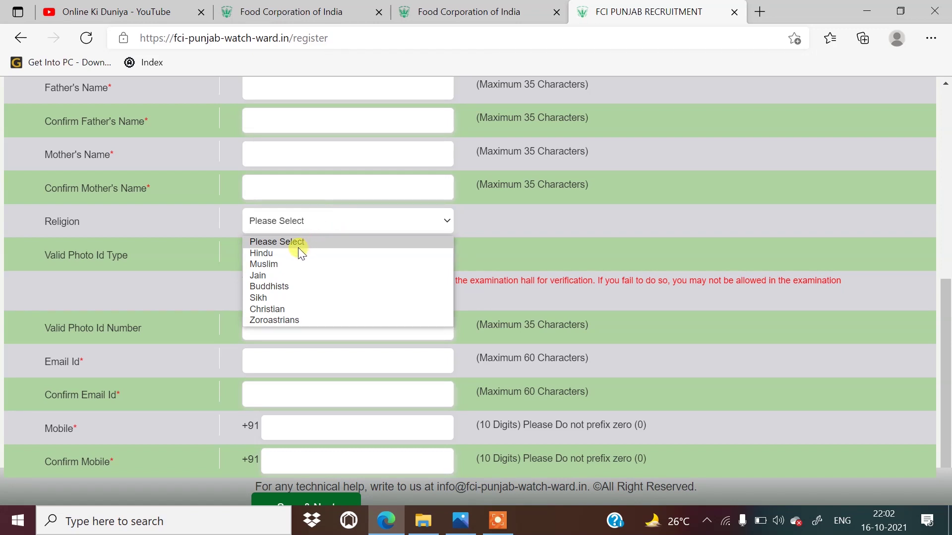
click(199, 228)
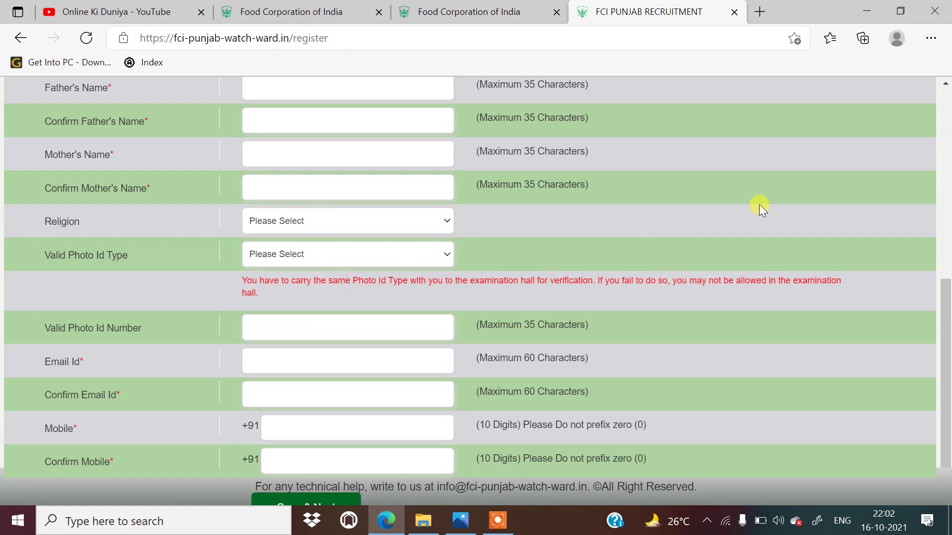
scroll(307, 210, down, 1)
click(308, 208)
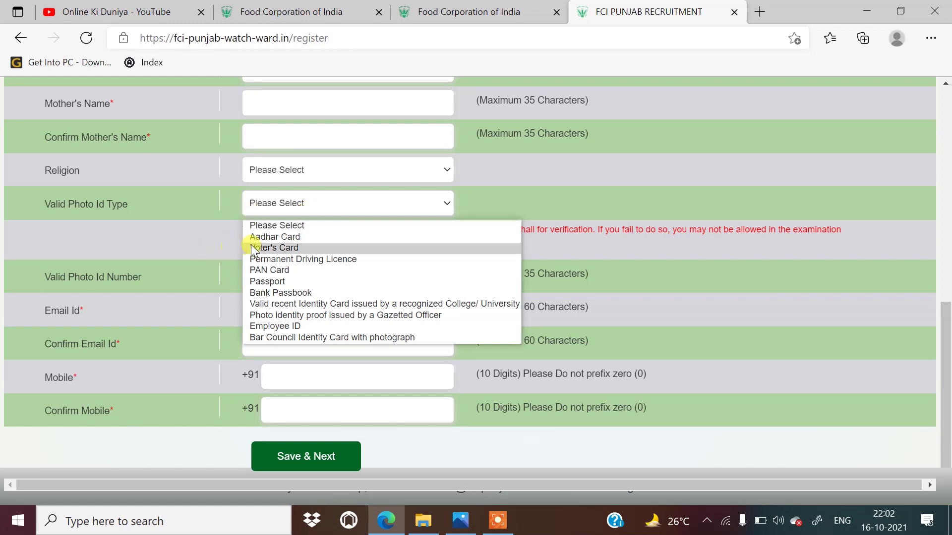
click(269, 239)
Step through the photo ID number, e-mail, confirm e-mail and mobile fields, leaving them blank.
click(280, 279)
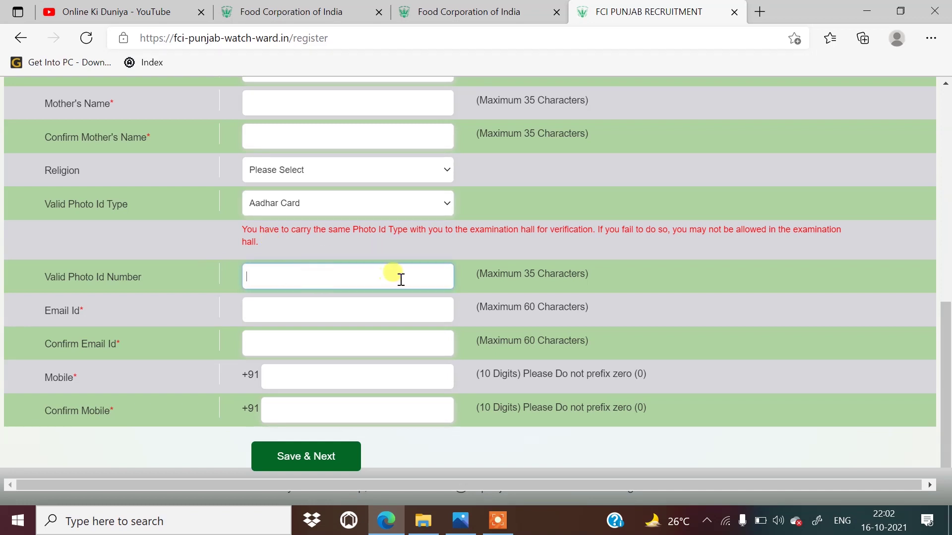
click(364, 319)
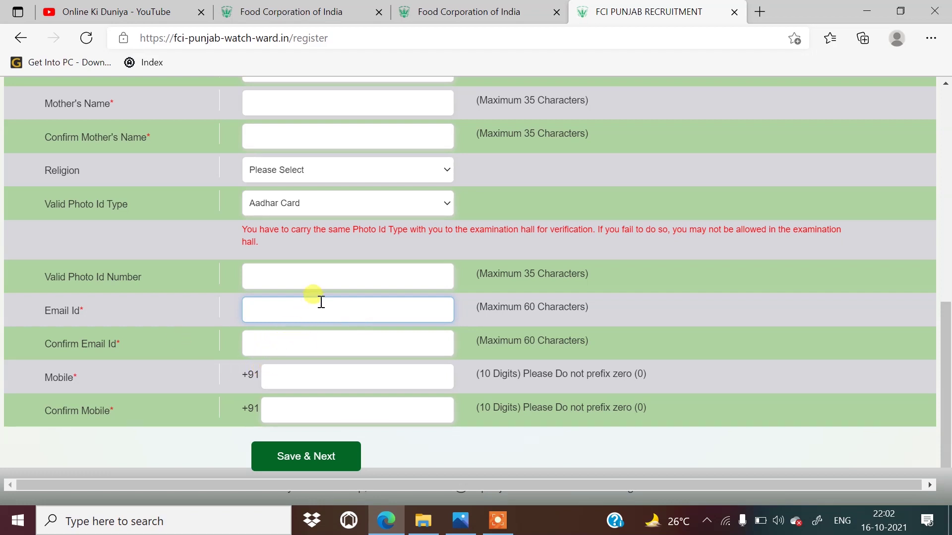
click(278, 355)
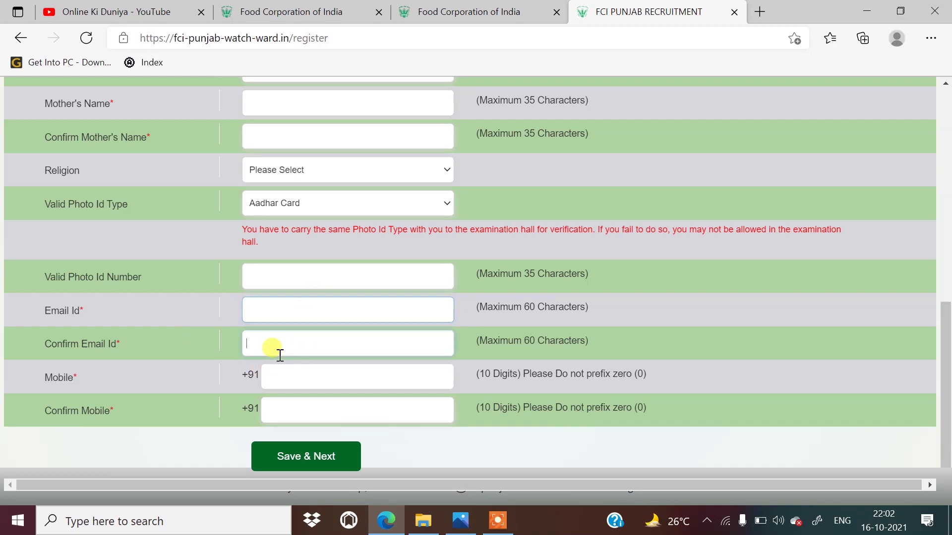
click(298, 374)
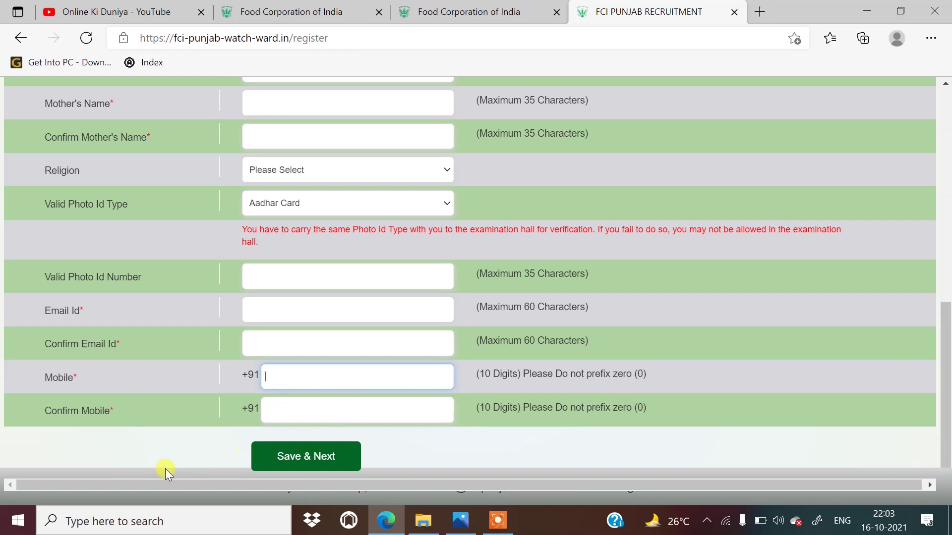
Enter the candidate's first, middle and last names and the parents' names.
scroll(595, 293, up, 6)
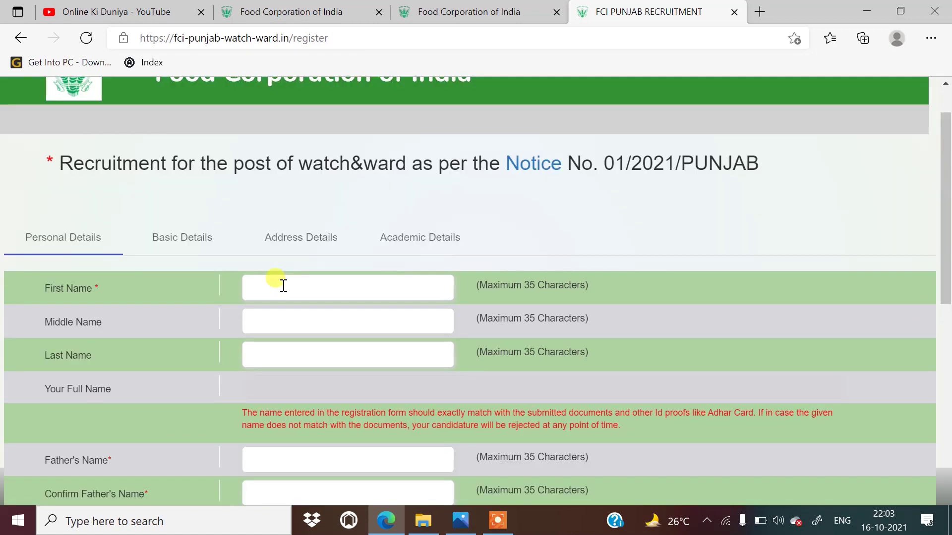
click(283, 286)
key(Tab)
key(Tab)
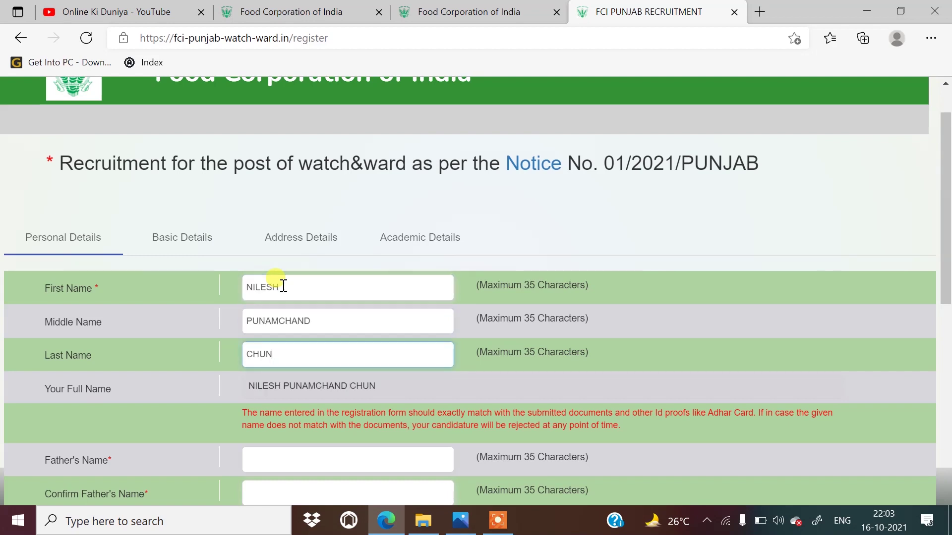
scroll(320, 283, down, 3)
click(320, 283)
text(HALI)
Enter the Aadhar number, e-mail with confirmation and mobile number, then save and go to Basic Details.
key(Tab)
text(VAISHALI)
click(307, 395)
key(Tab)
key(Tab)
key(Tab)
key(Tab)
key(Tab)
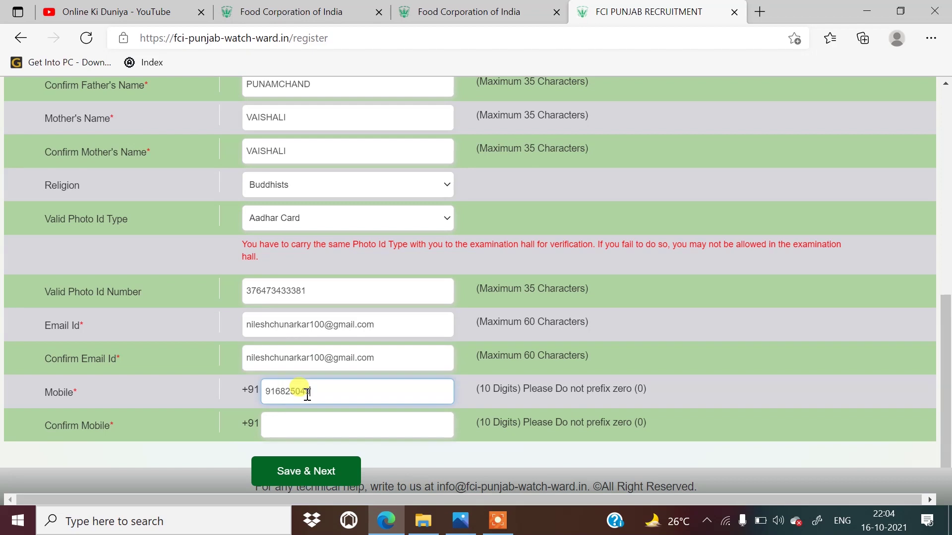
click(306, 471)
drag(948, 188, 949, 249)
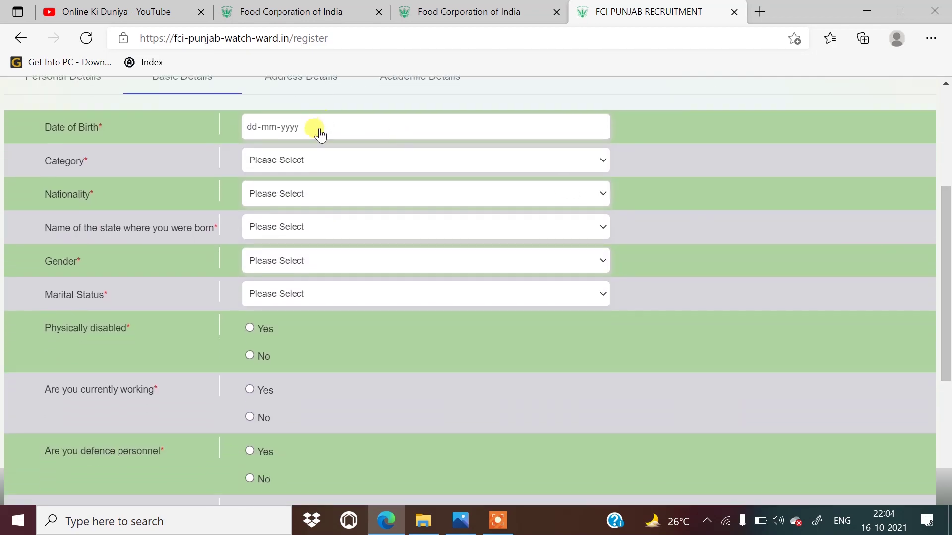
click(337, 132)
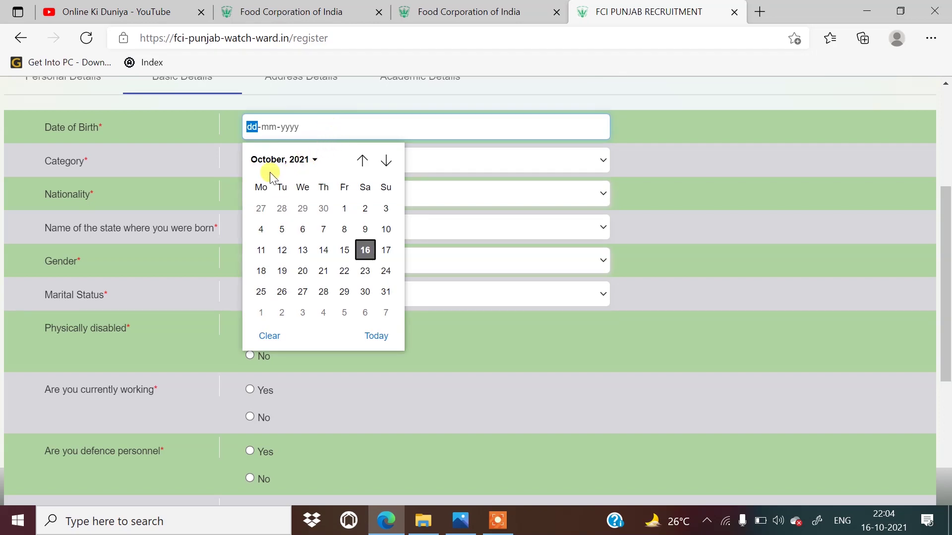
click(362, 161)
click(362, 161)
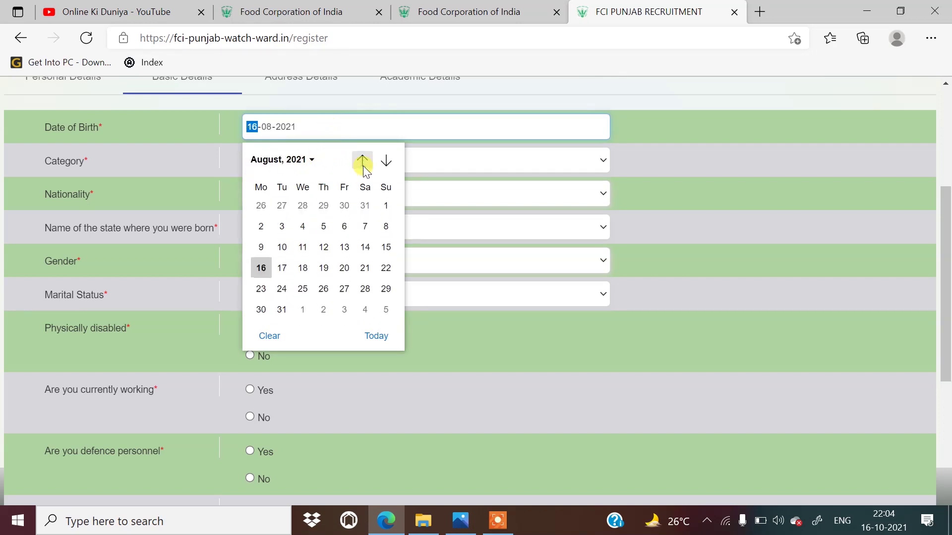
scroll(385, 255, up, 4)
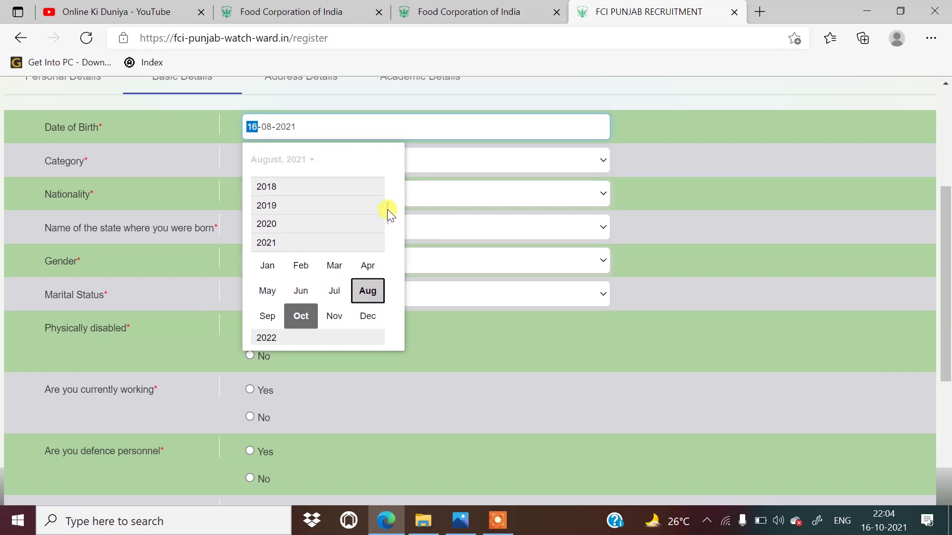
scroll(389, 201, up, 5)
click(278, 210)
click(299, 209)
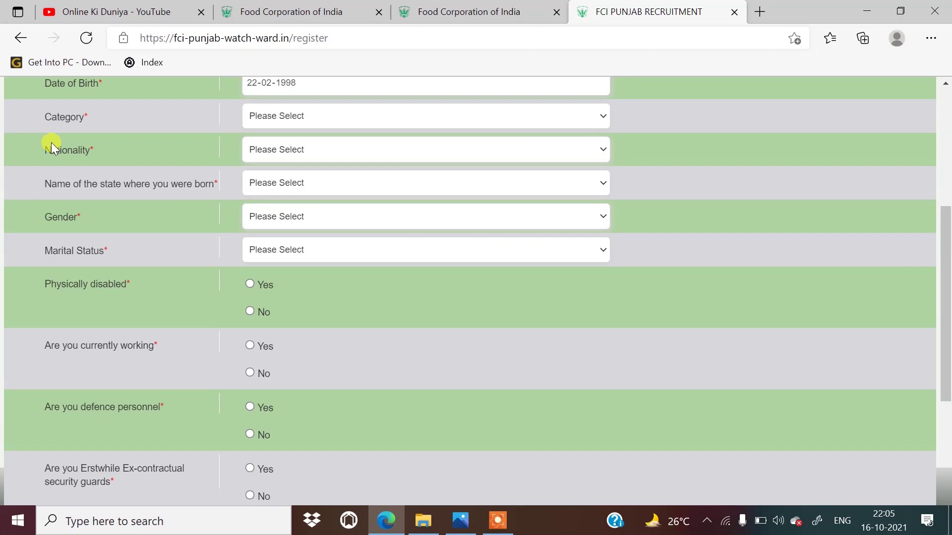
Set the category to Scheduled Cast, nationality to India, and birth state to Maharashtra.
click(284, 124)
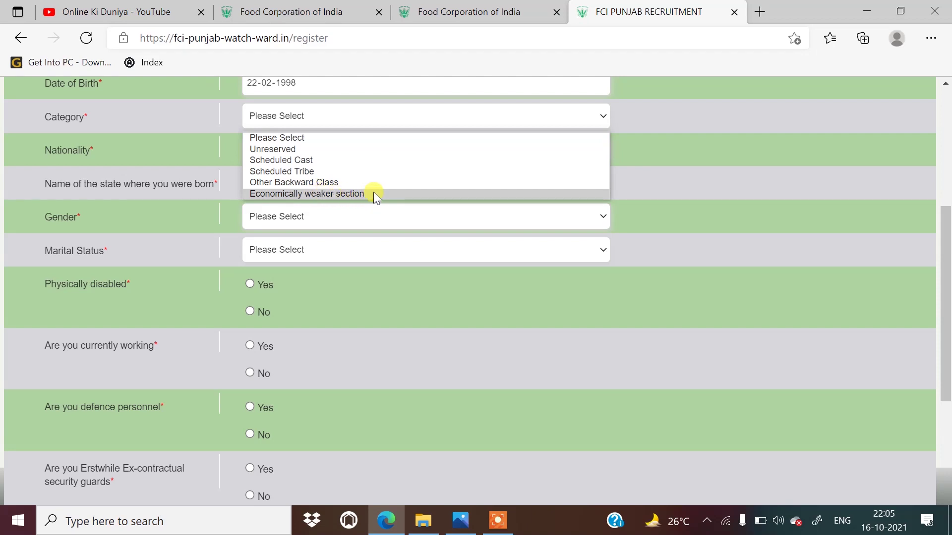
click(341, 163)
click(295, 154)
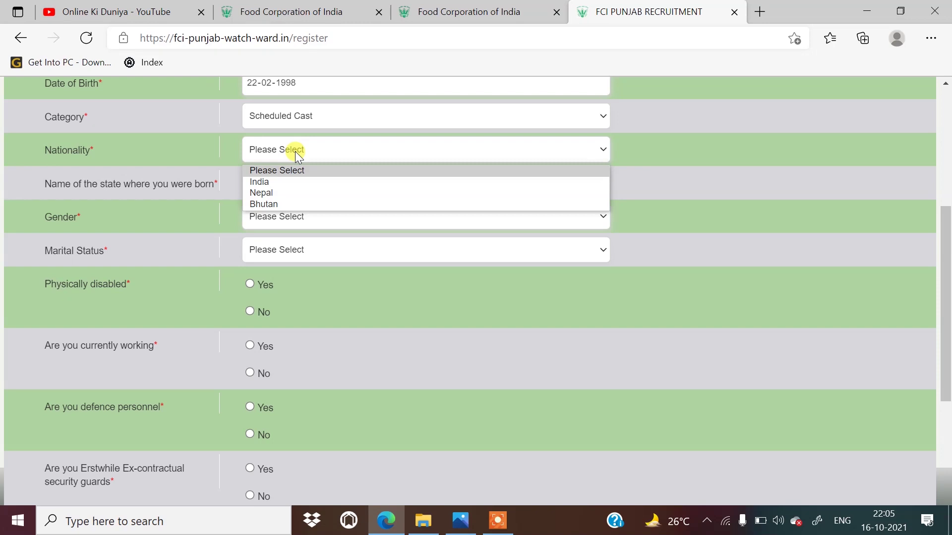
key(Down)
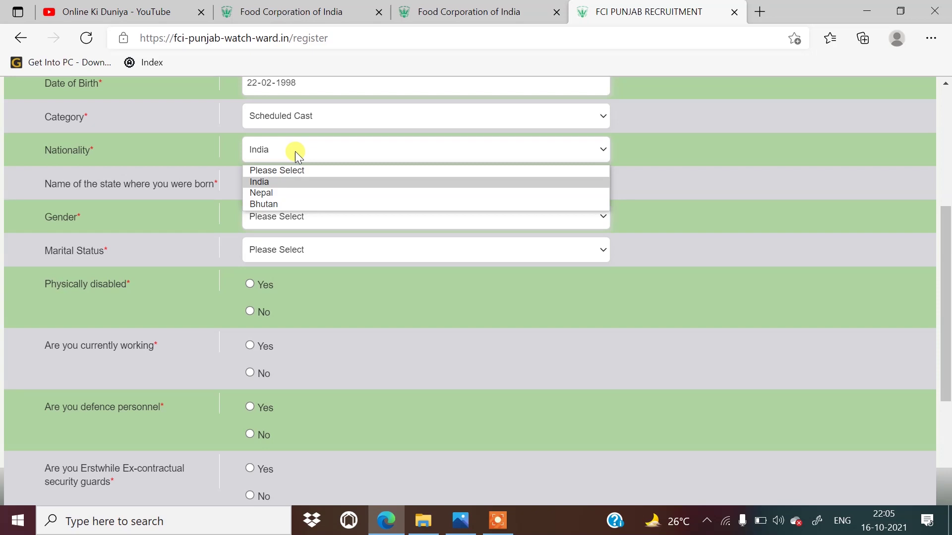
key(Return)
key(Tab)
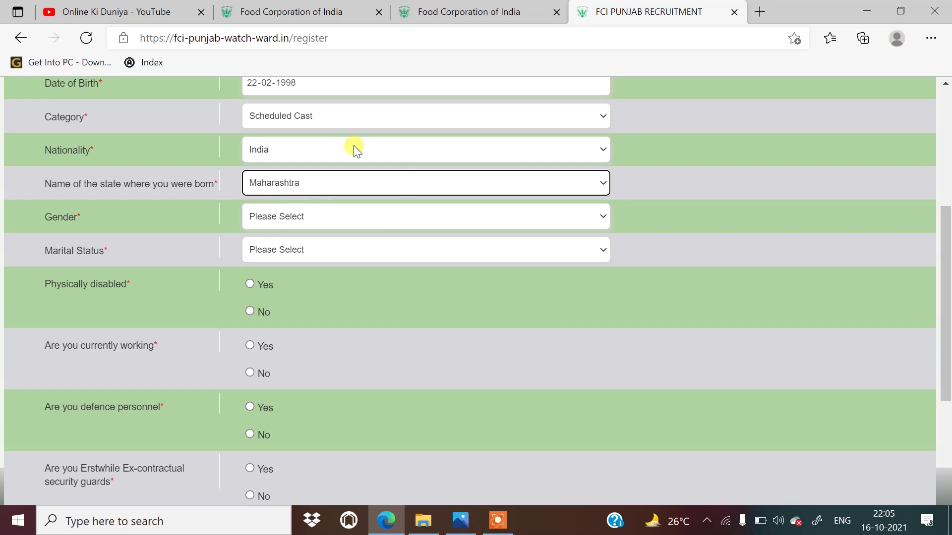
Set gender to Male and marital status to Unmarried.
click(317, 225)
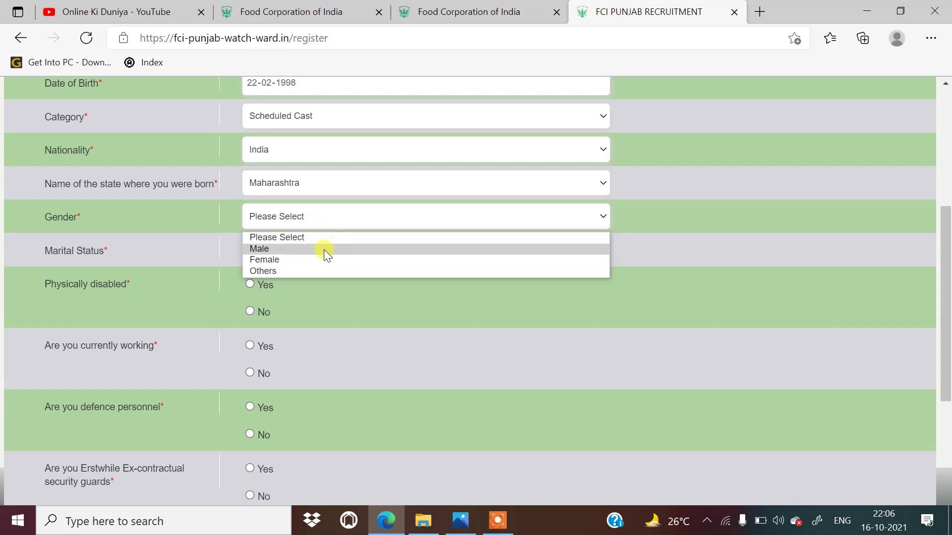
click(298, 252)
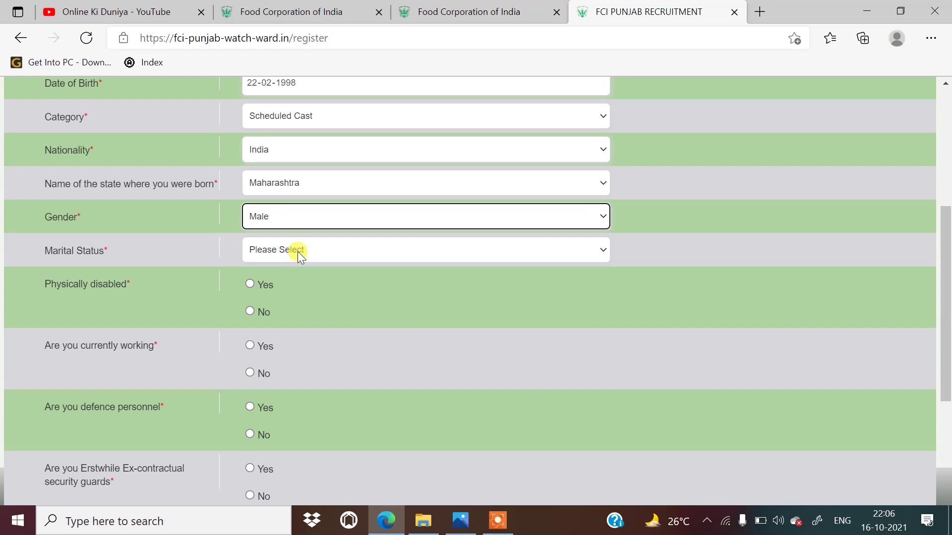
click(396, 250)
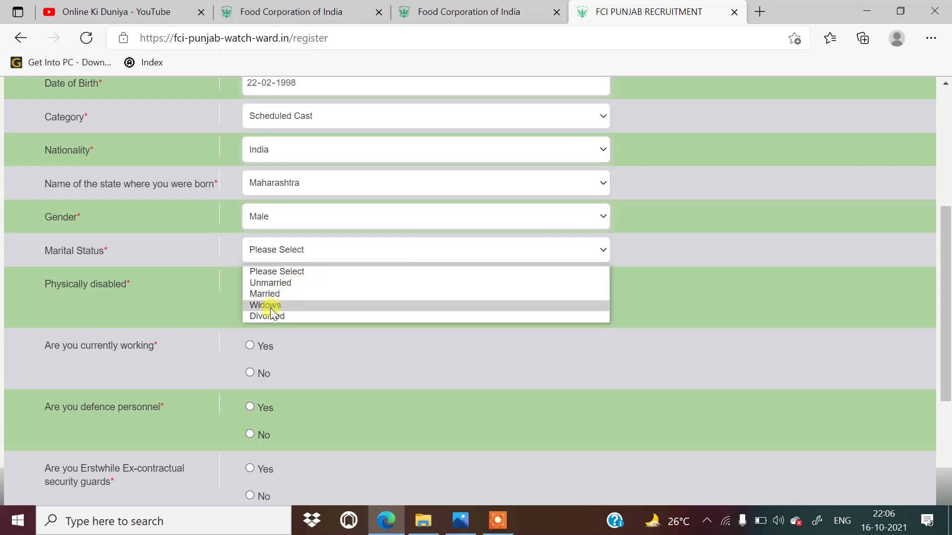
click(307, 283)
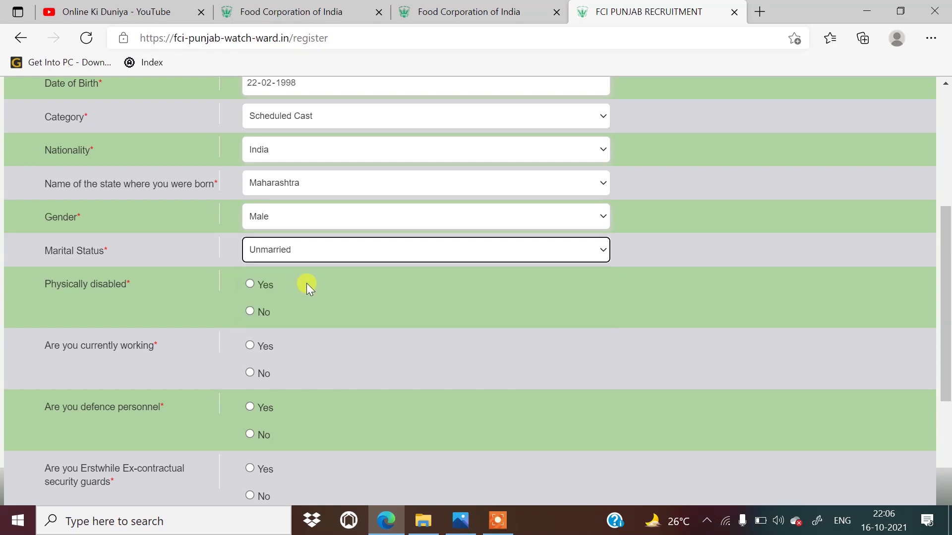
Answer No to being physically disabled and No to currently working.
scroll(946, 277, down, 2)
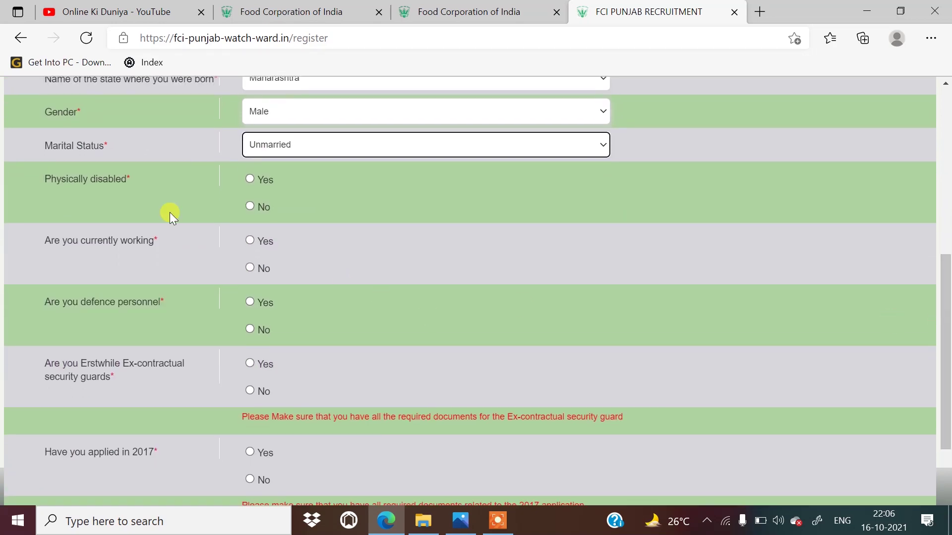
click(250, 180)
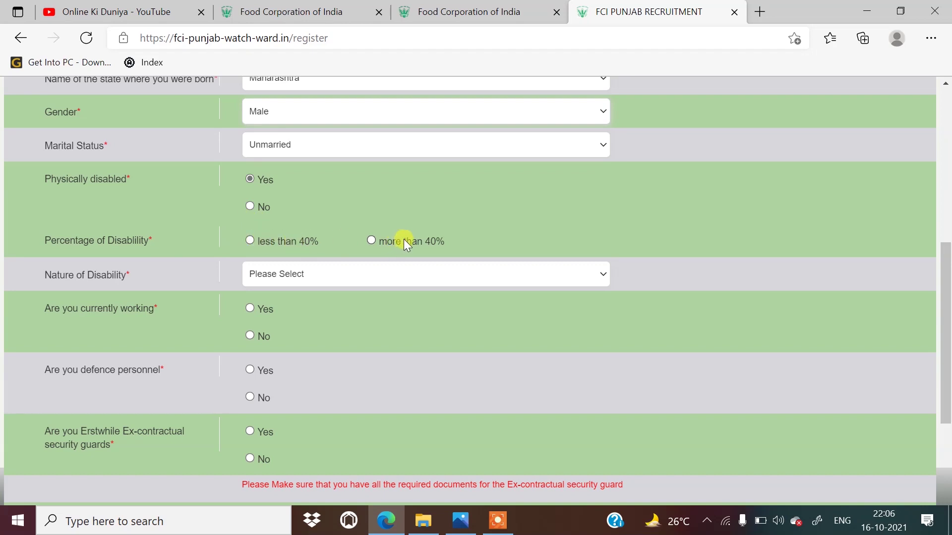
click(344, 274)
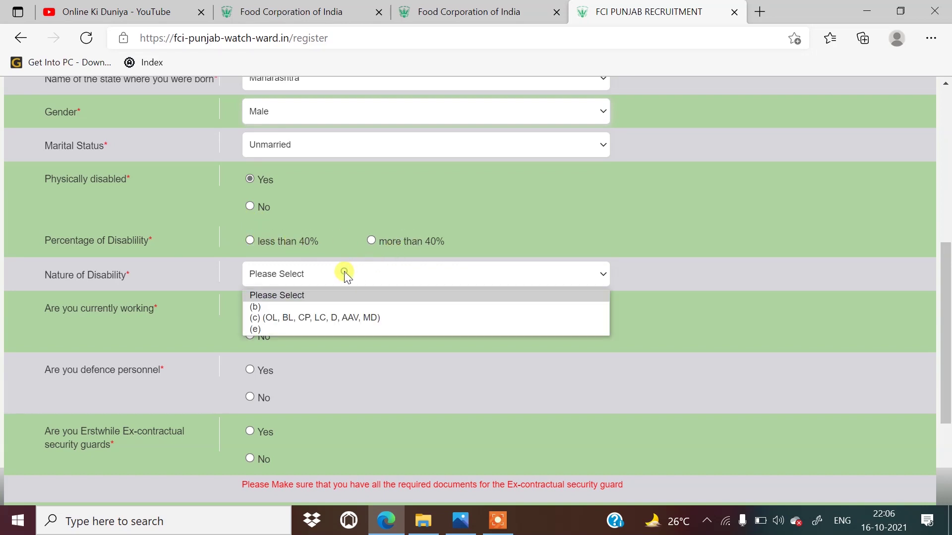
click(320, 294)
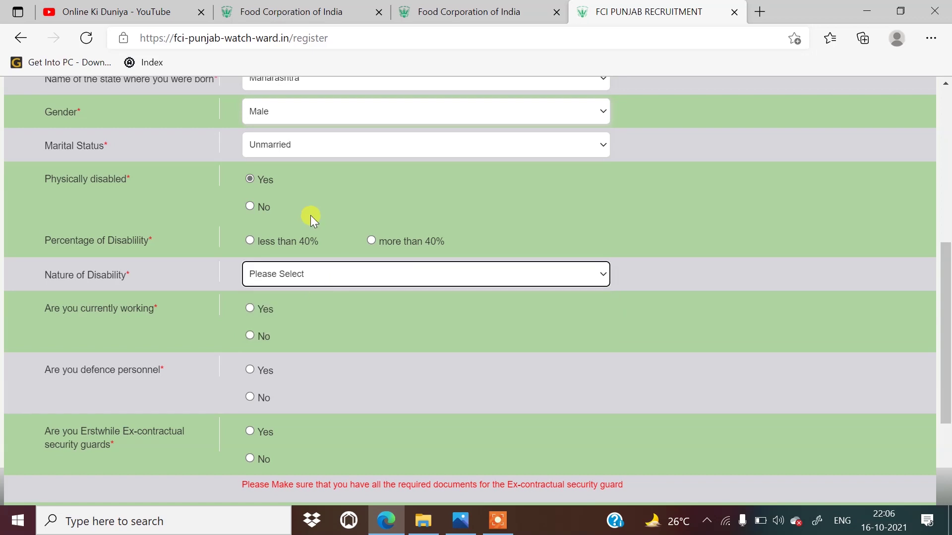
click(250, 207)
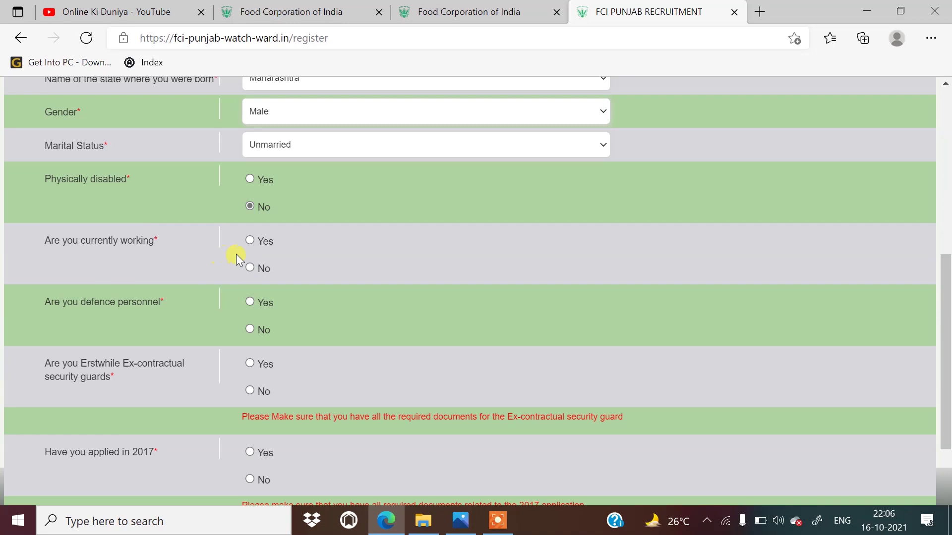
click(251, 241)
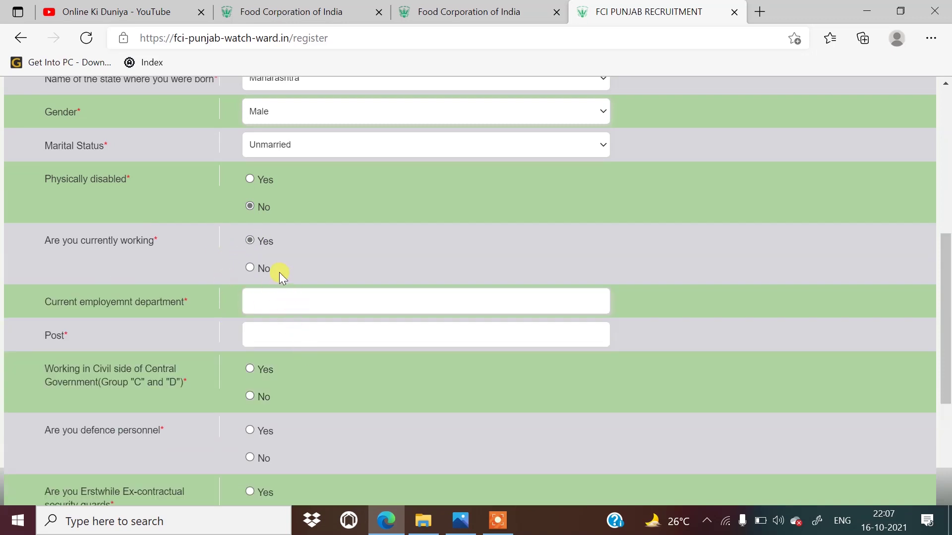
click(250, 269)
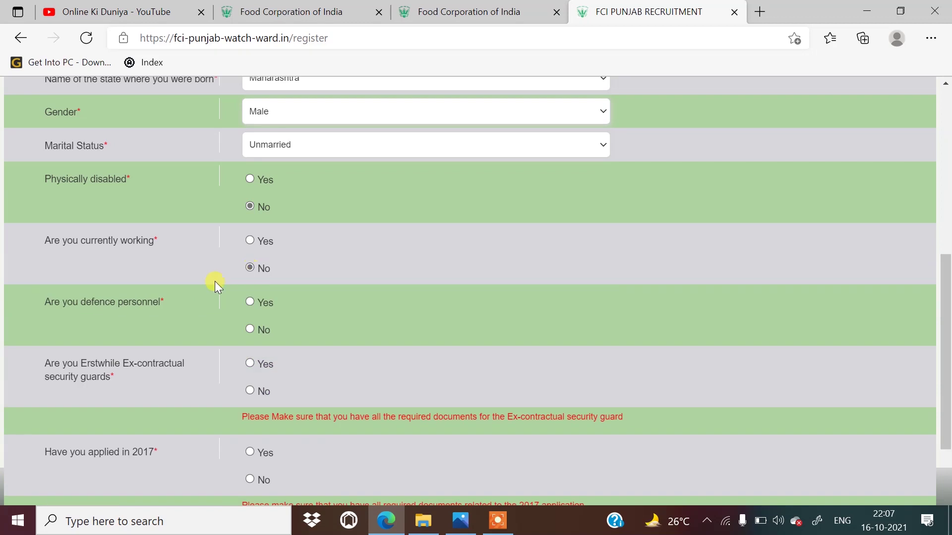
scroll(174, 273, down, 2)
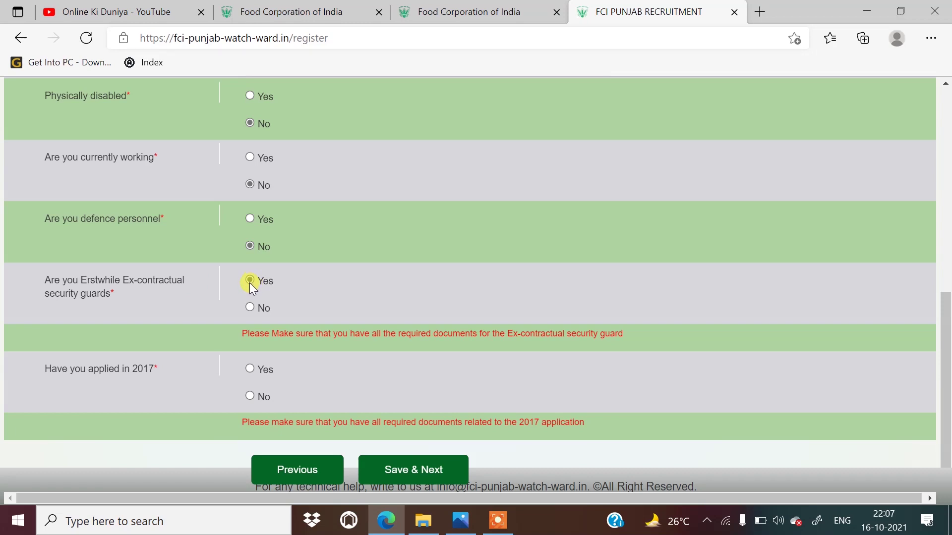
Answer No to ex-contractual security guard and 2017 application, then save Basic Details.
click(249, 307)
scroll(282, 359, down, 1)
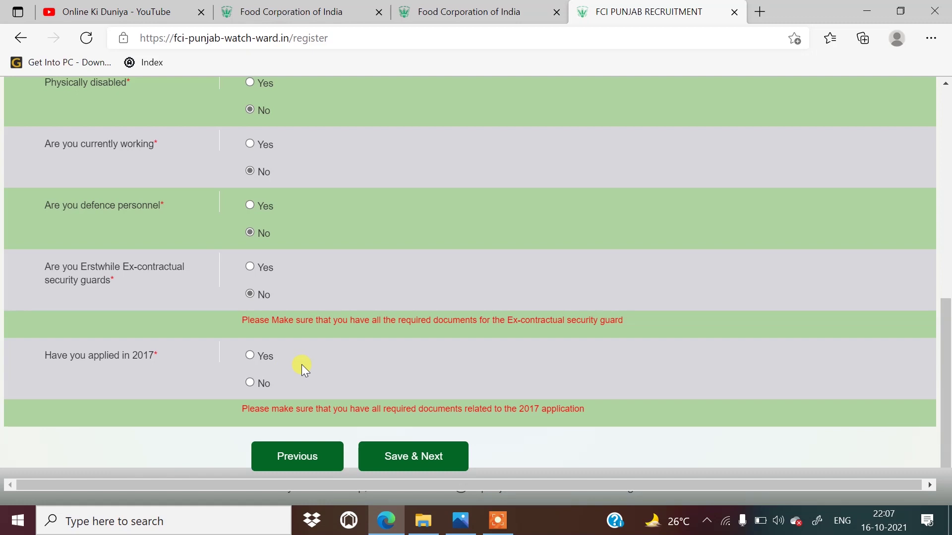
click(250, 355)
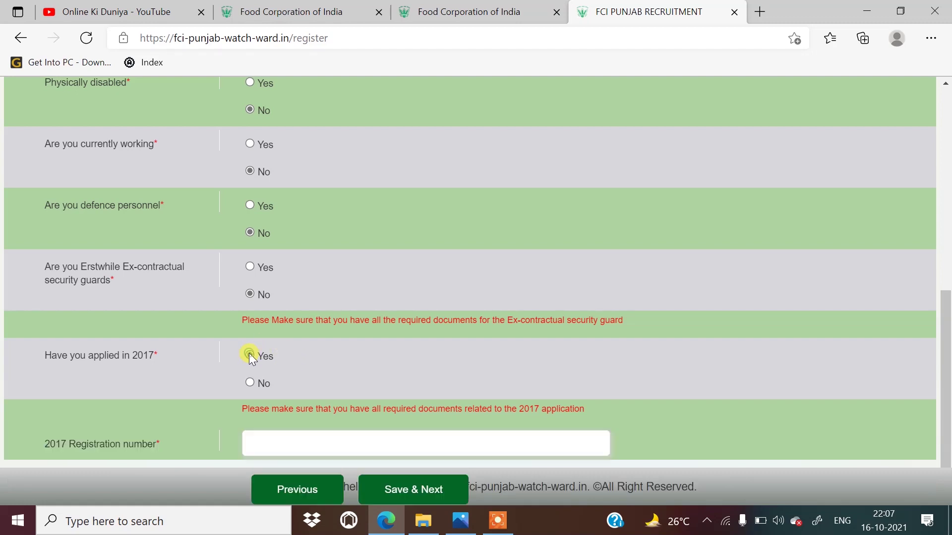
click(279, 432)
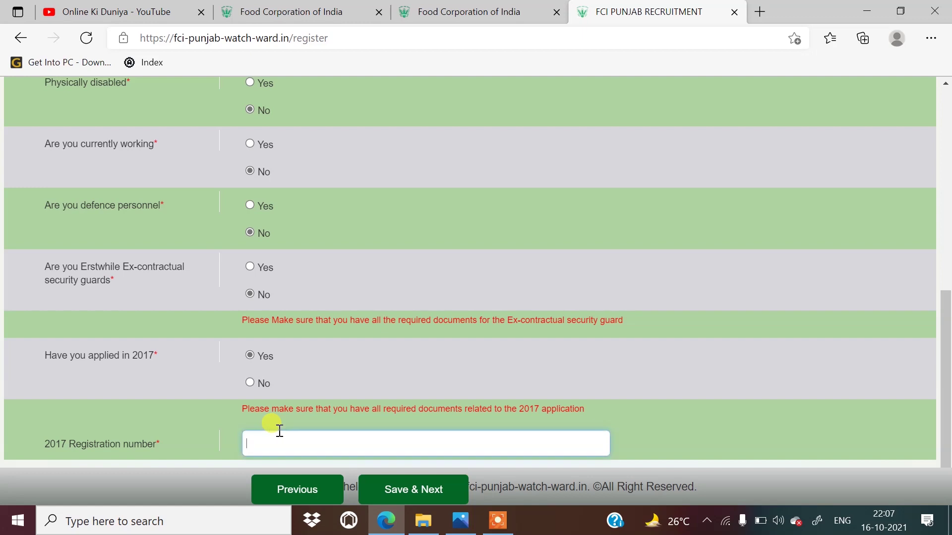
click(249, 383)
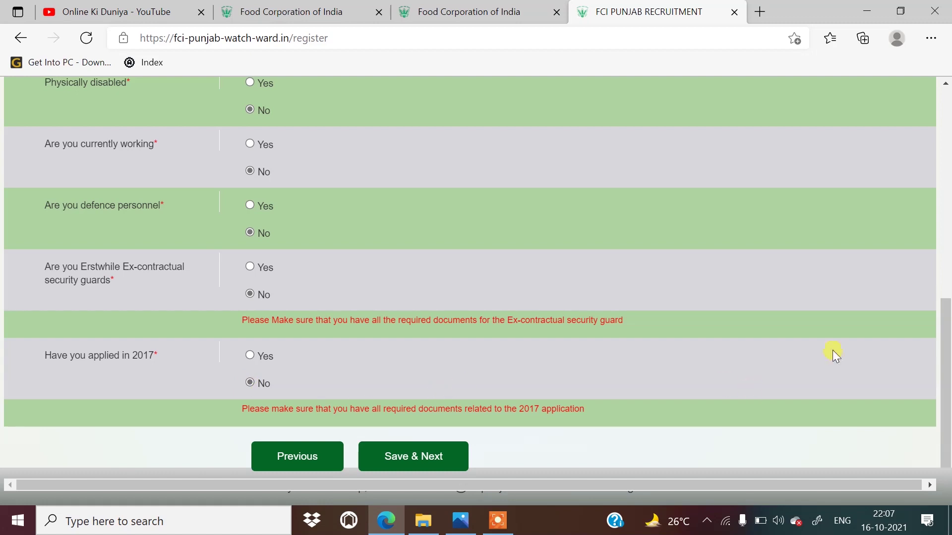
click(401, 455)
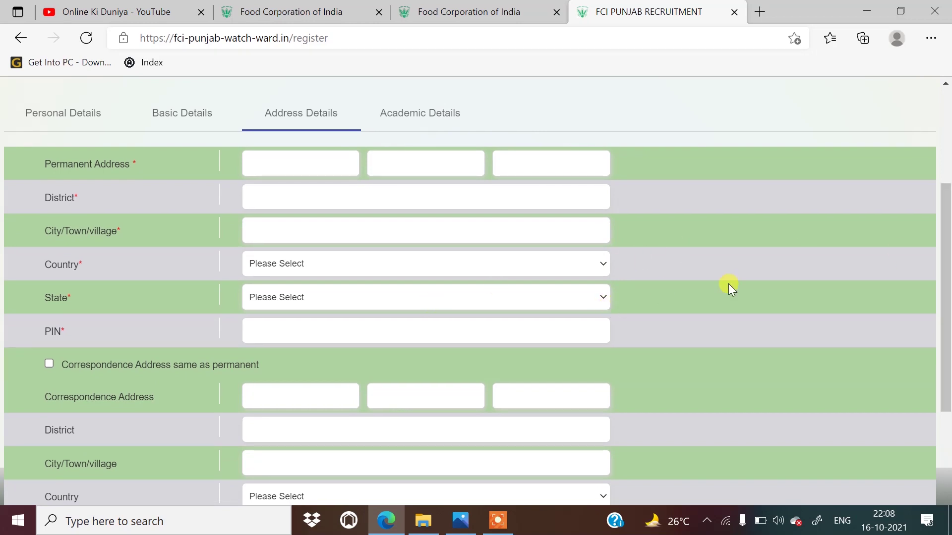
Choose a separate correspondence address and enter the permanent address lines.
drag(945, 198, 948, 263)
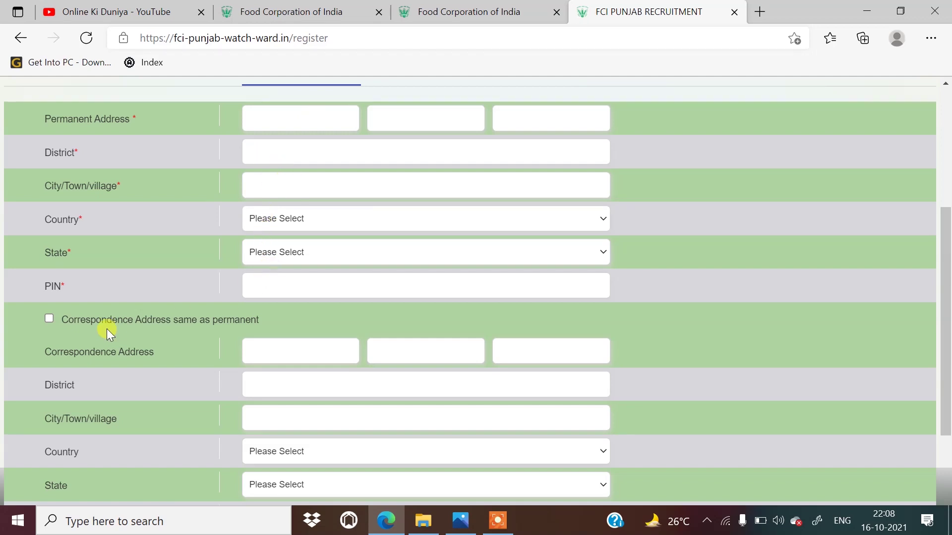
click(49, 319)
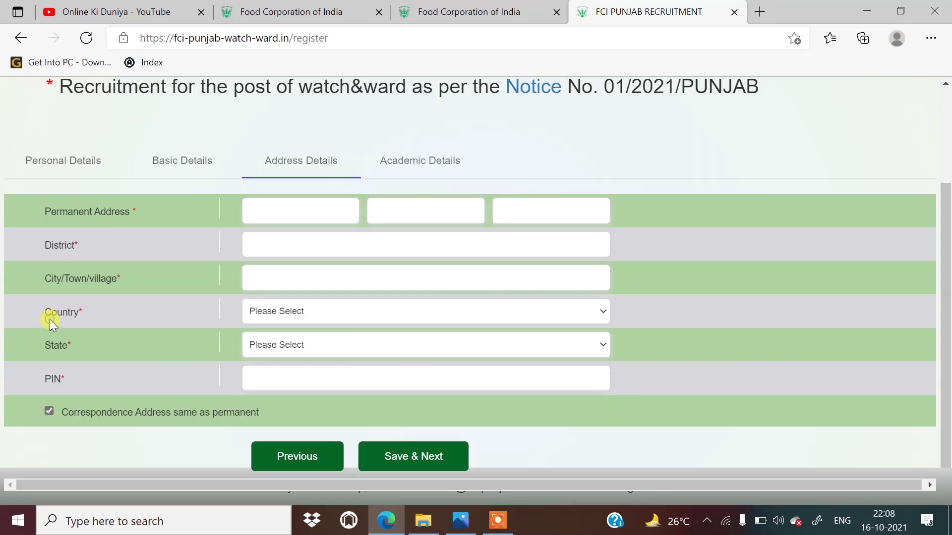
click(48, 412)
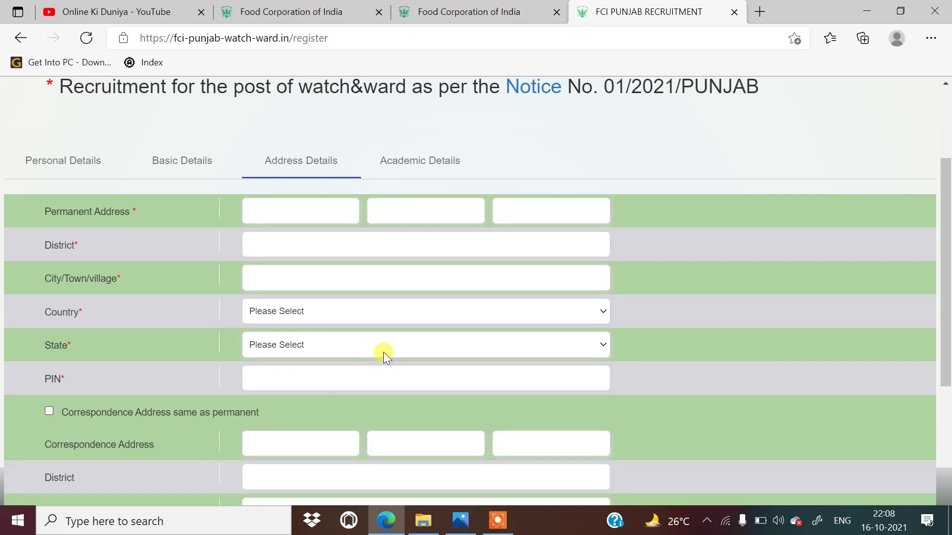
scroll(947, 268, down, 4)
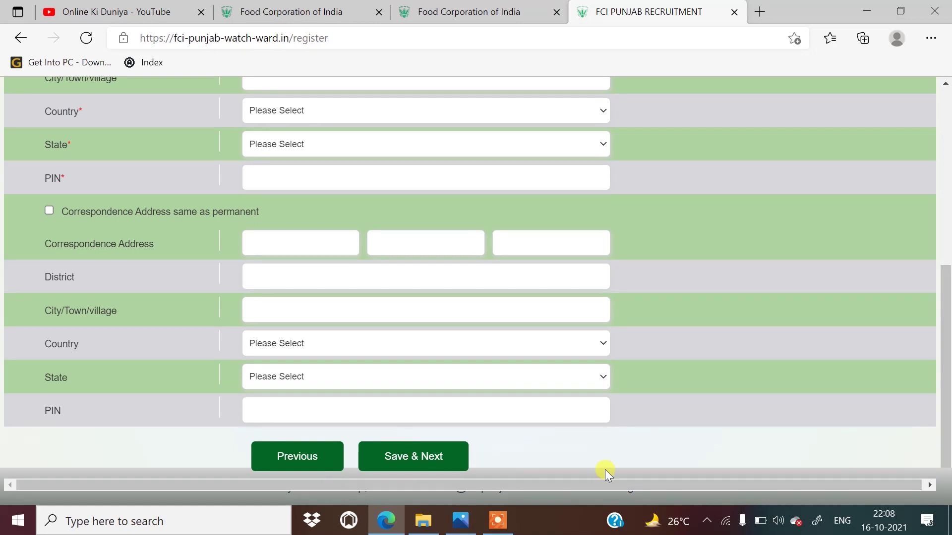
click(947, 292)
text(DR RAJENDRA PRASAD)
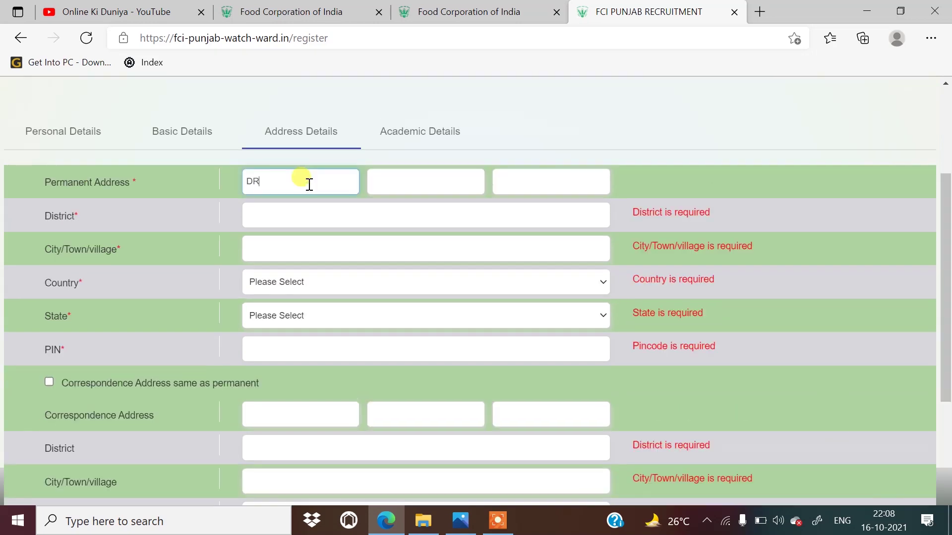
key(Tab)
text(NEA)
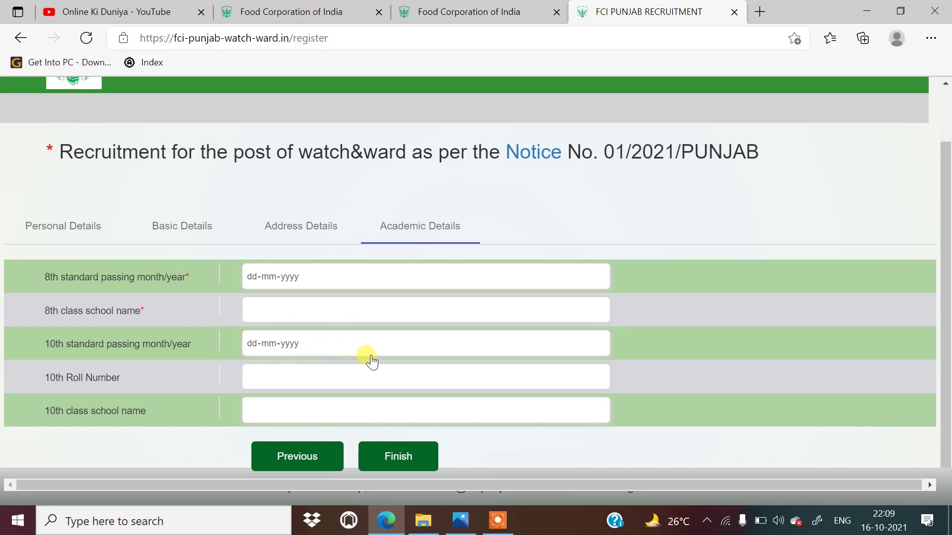
Enter 8th standard date 06-05-2011 and school 'JANTANA HIGH SCHOOL BALALRPUR', then finish for review.
click(289, 277)
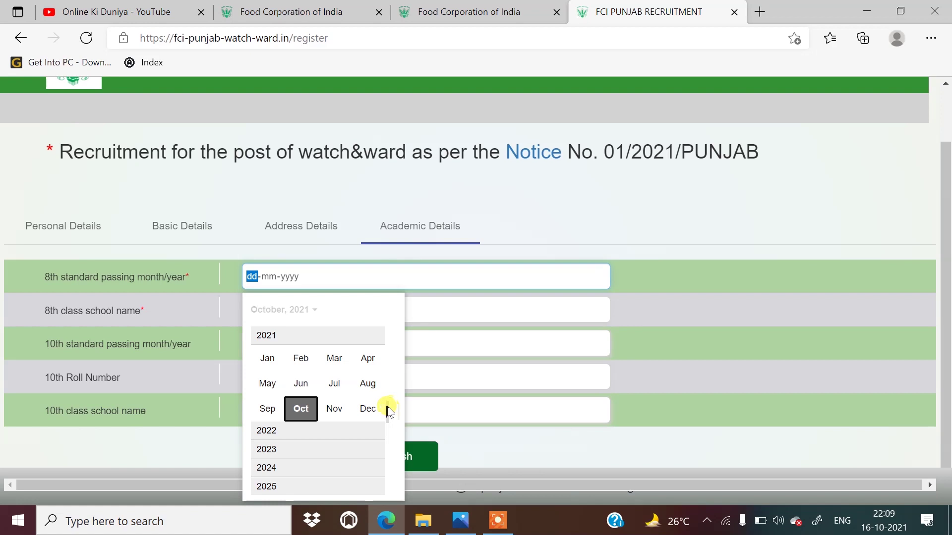
scroll(387, 404, up, 5)
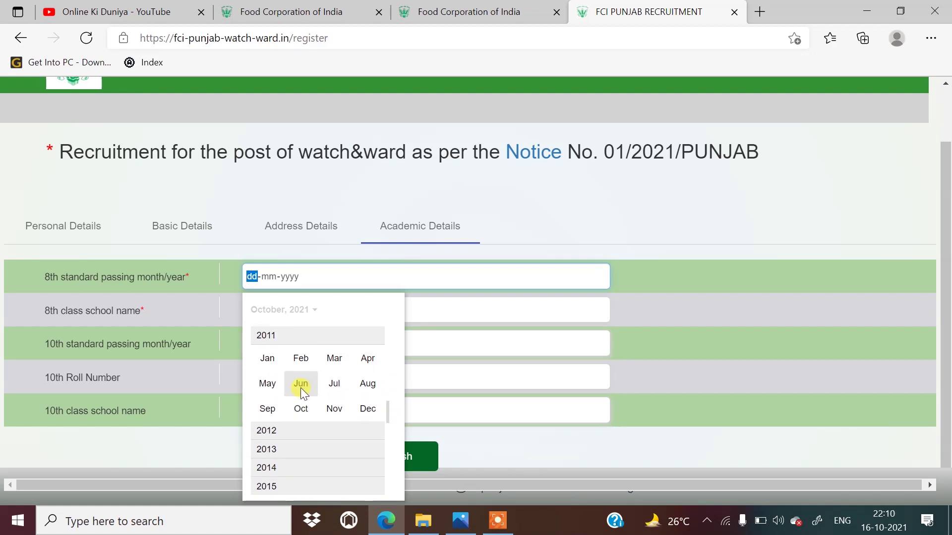
click(300, 383)
click(306, 312)
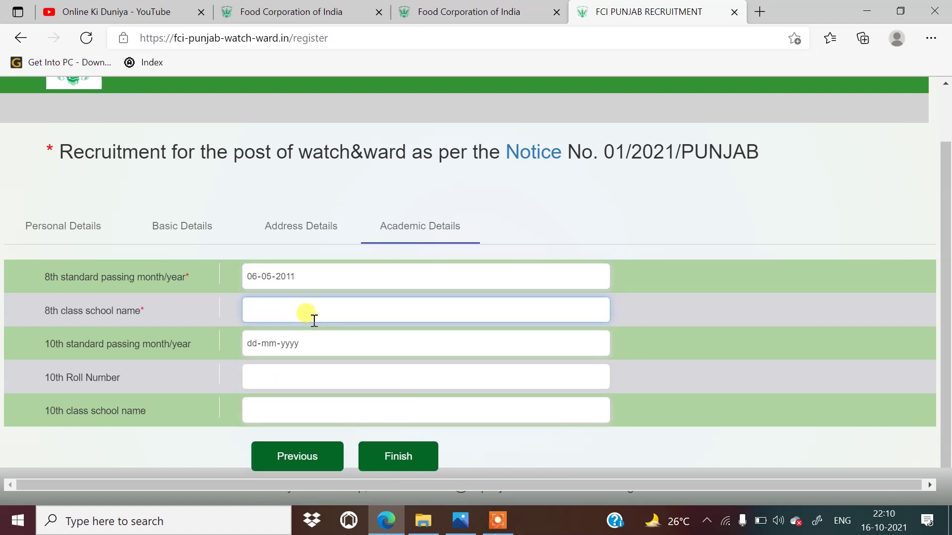
text(JANTANA HIGH SCHOOL BALALRPUR)
key(Tab)
click(141, 347)
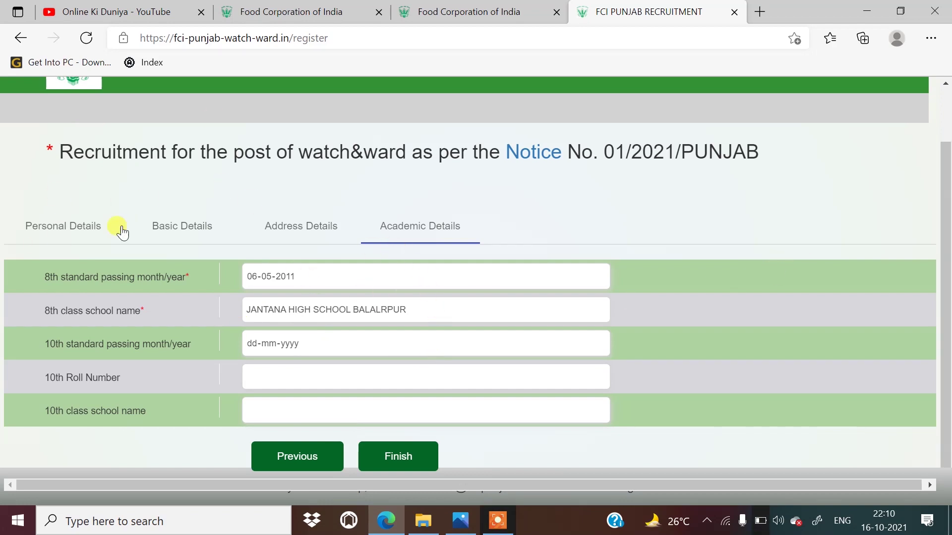
click(399, 456)
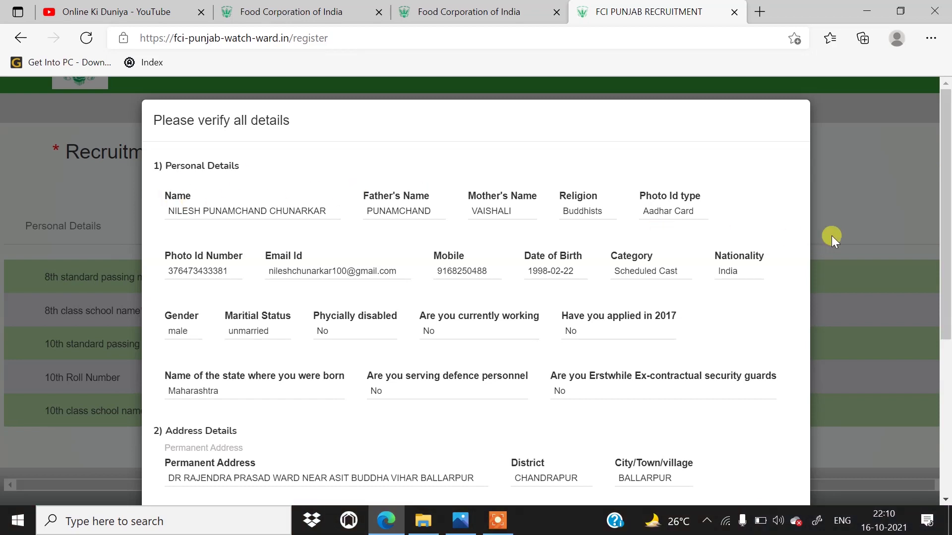
Review the 'Please verify all details' summary and submit the registration.
drag(948, 199, 948, 354)
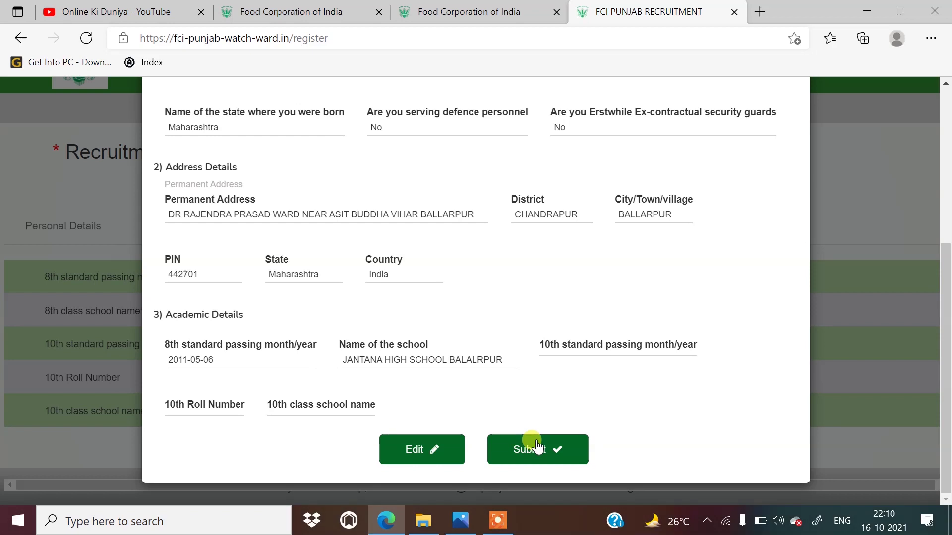
click(501, 448)
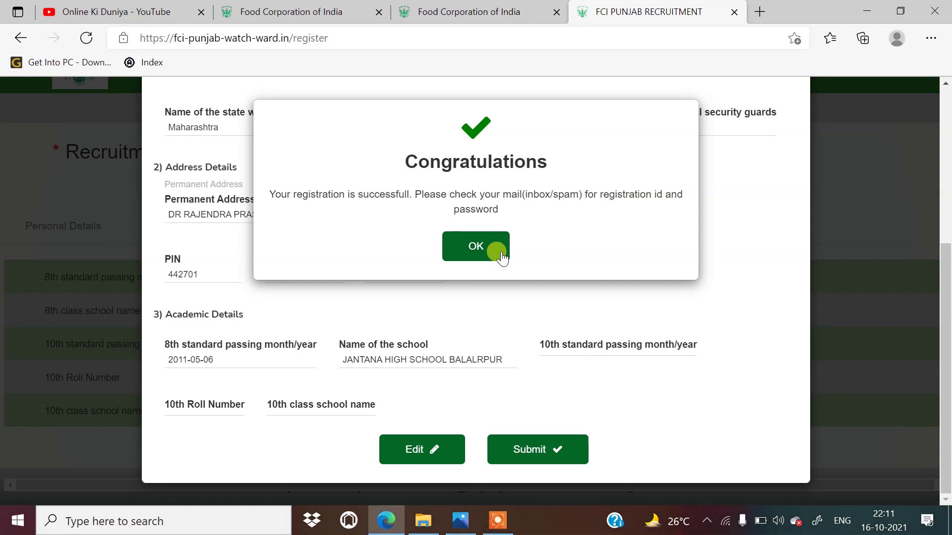
Log in with the registration number, password and captcha after confirming the instructions were read.
click(468, 255)
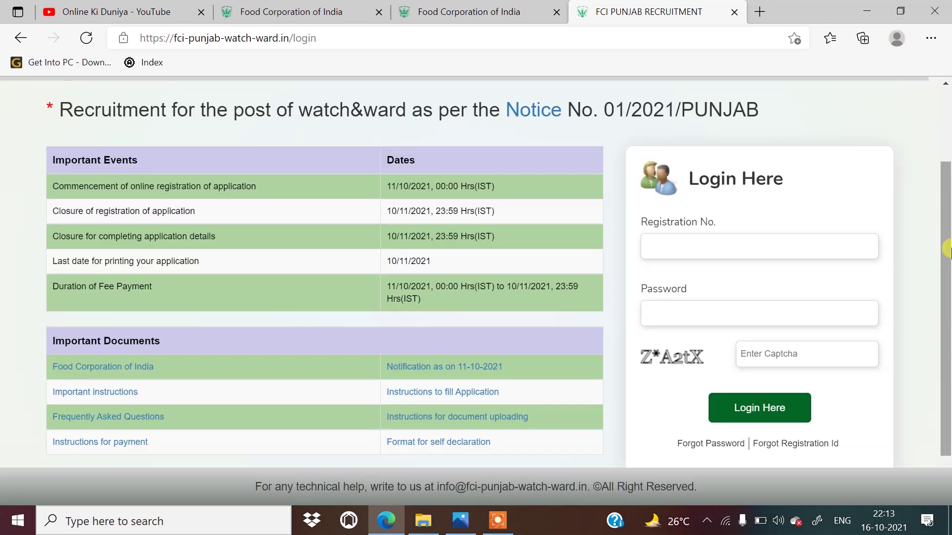
scroll(684, 224, down, 1)
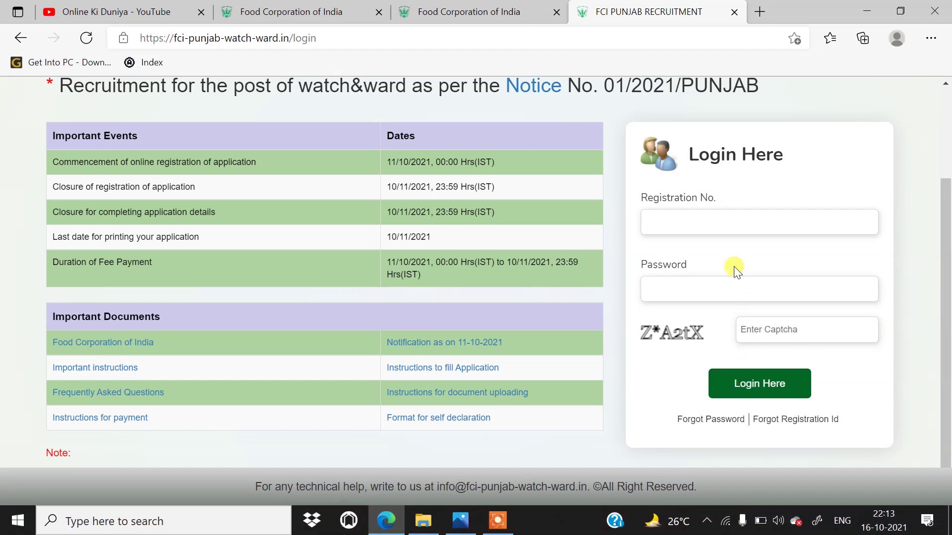
click(717, 229)
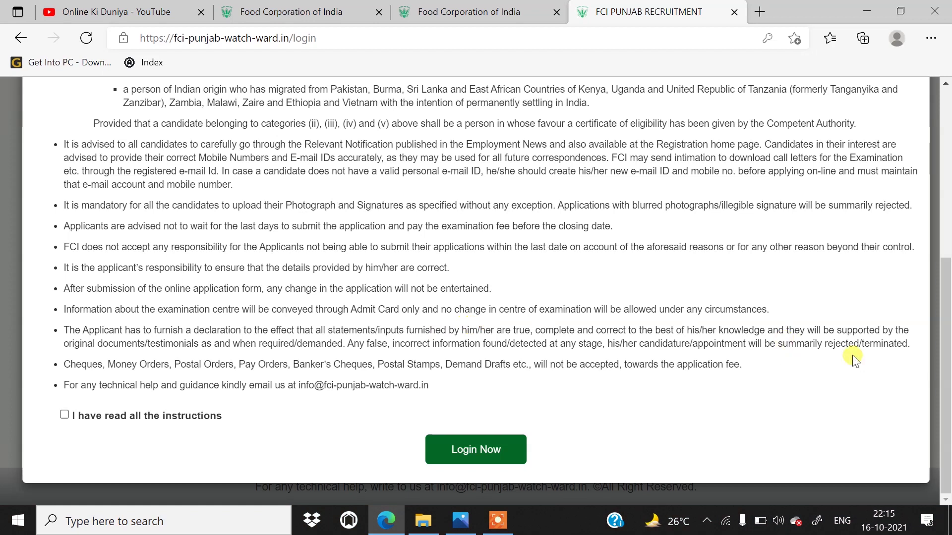
click(62, 415)
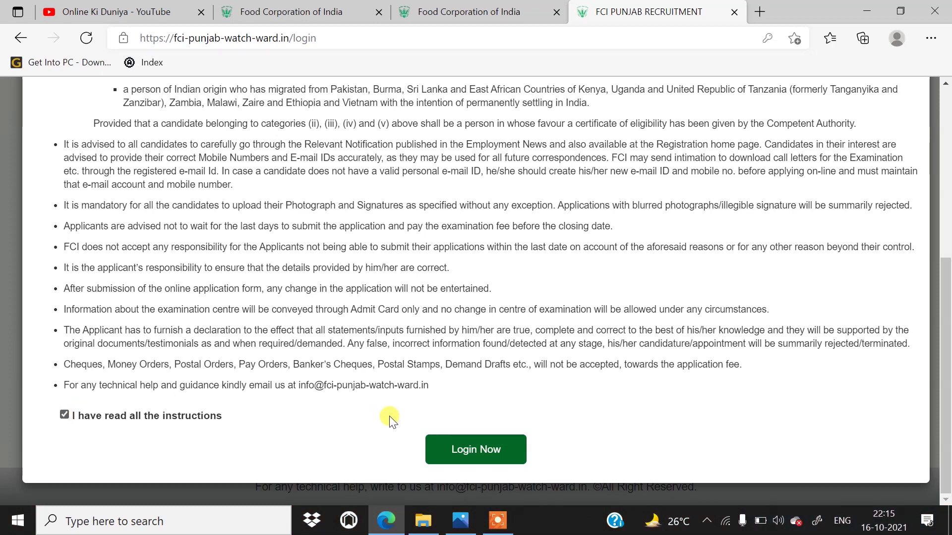
click(441, 449)
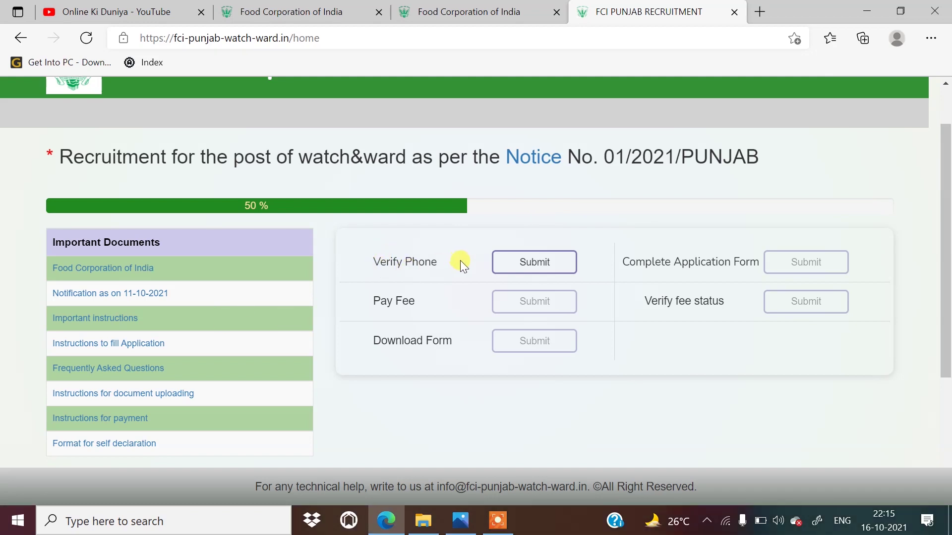
Start phone verification, send an OTP to the registered mobile, and enter the received code.
click(511, 263)
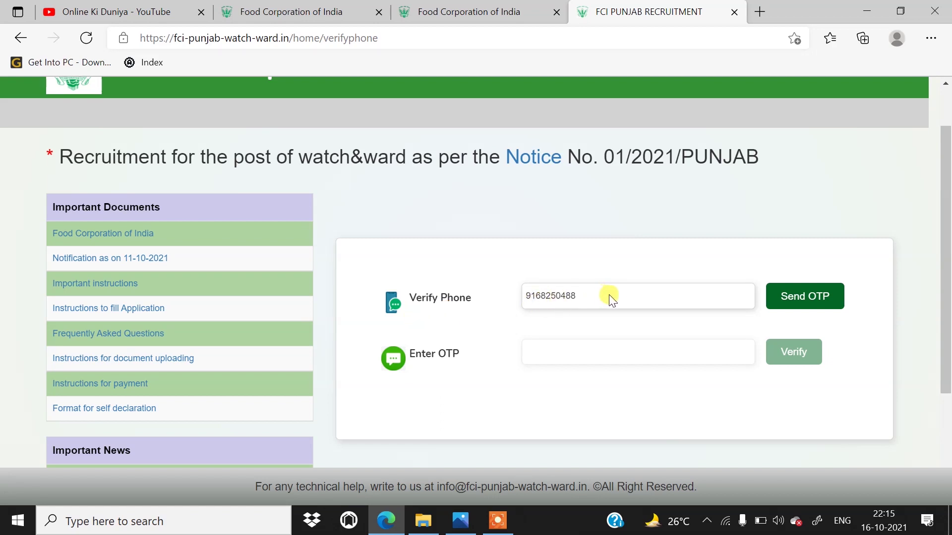
click(794, 296)
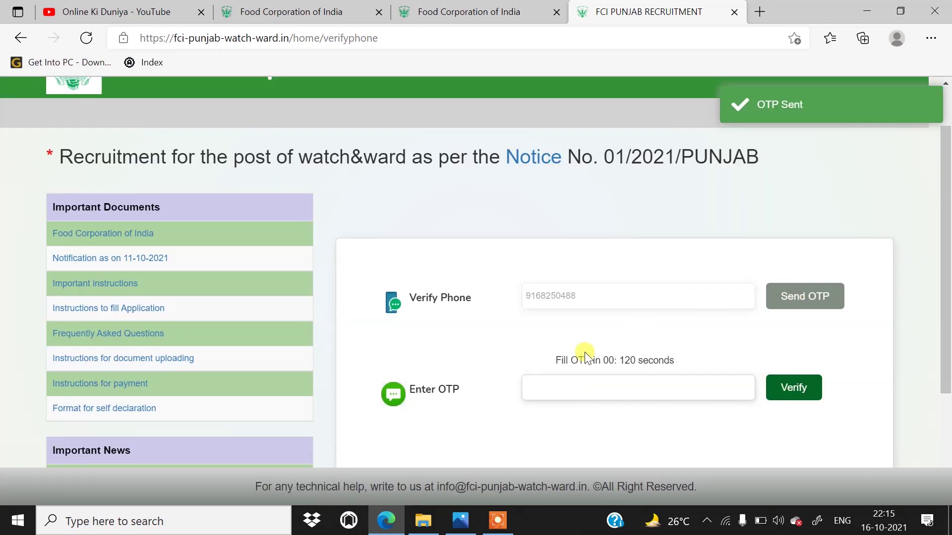
click(565, 387)
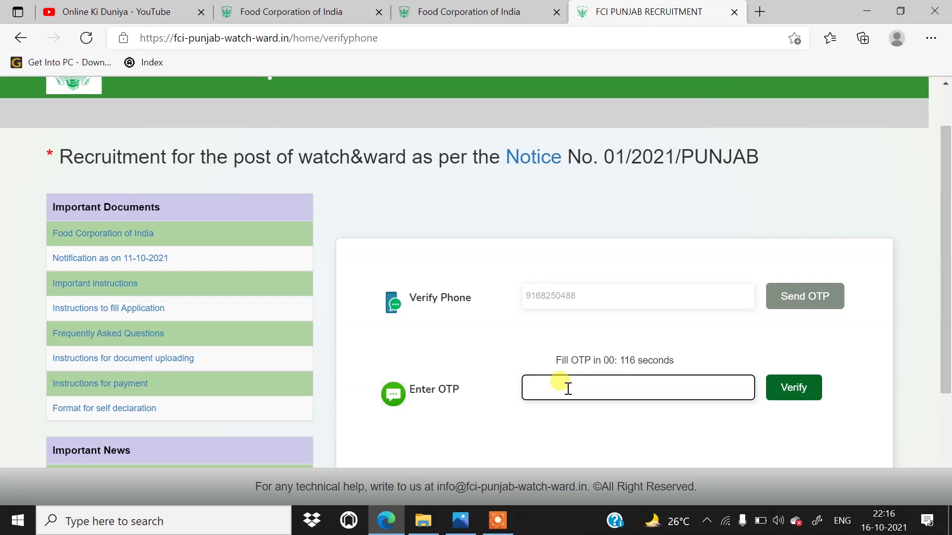
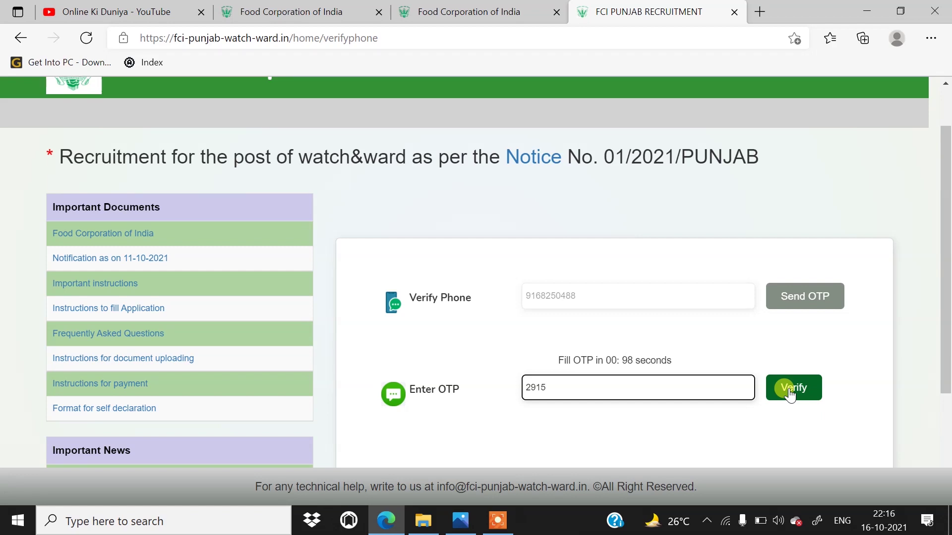
Verify the phone, then choose 10th Standard as the passing certificate level for document upload.
click(790, 392)
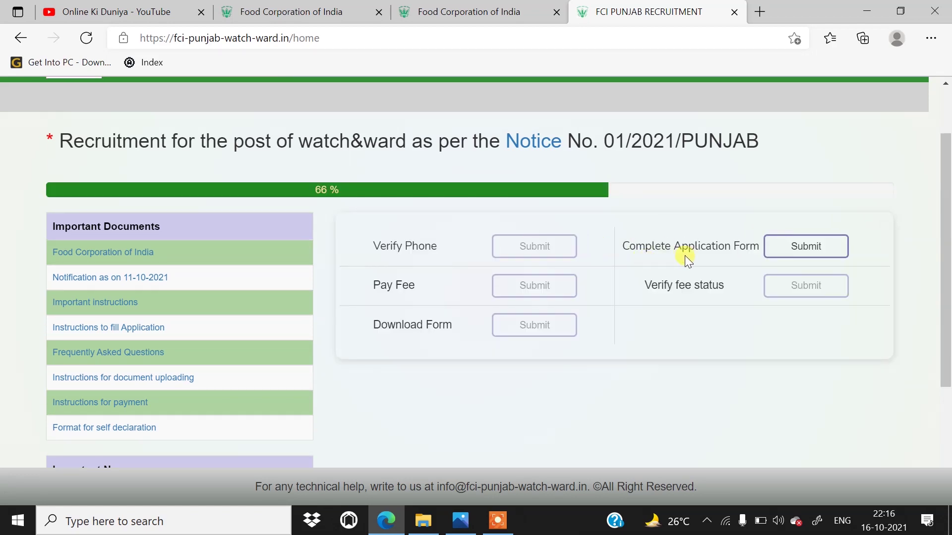
click(795, 248)
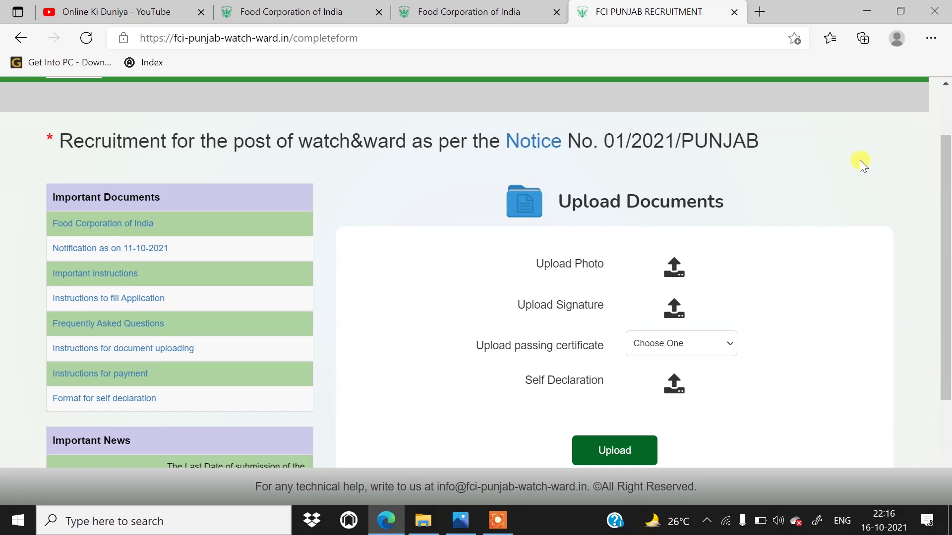
scroll(949, 208, down, 1)
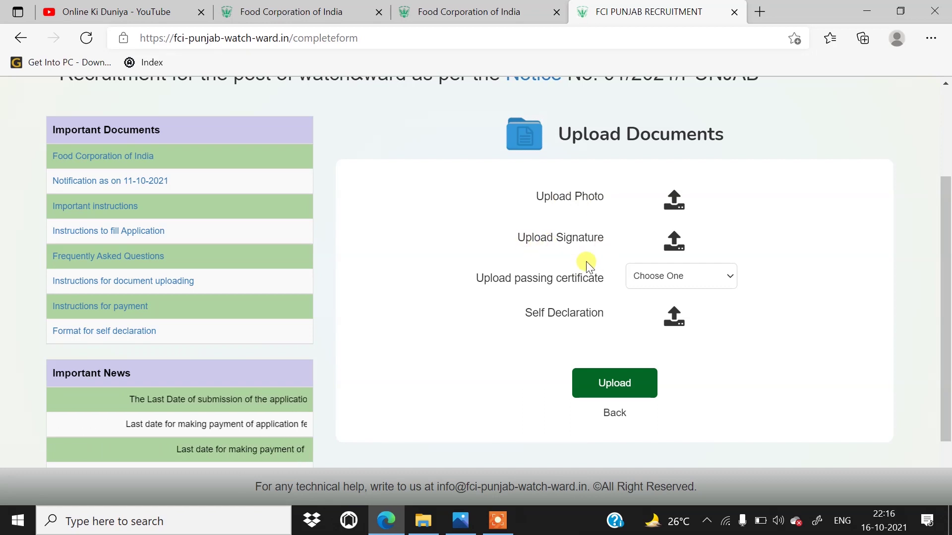
click(639, 278)
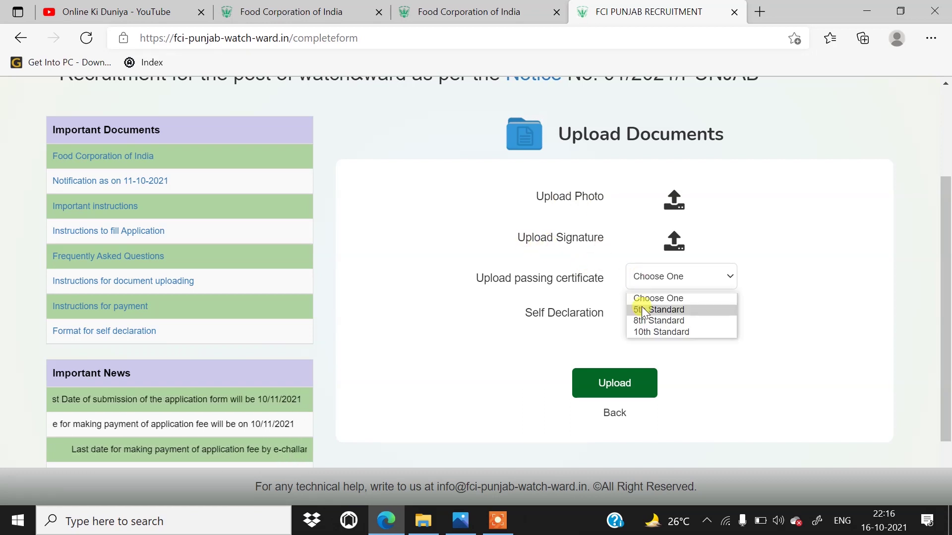
click(665, 331)
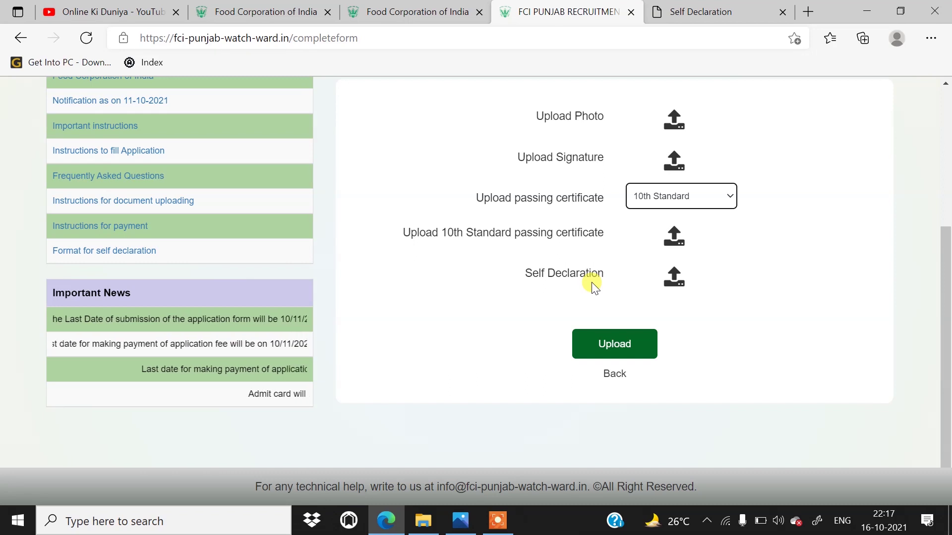
Upload PICS.jpg as the photo along with the signature file, and dismiss the success message.
click(673, 121)
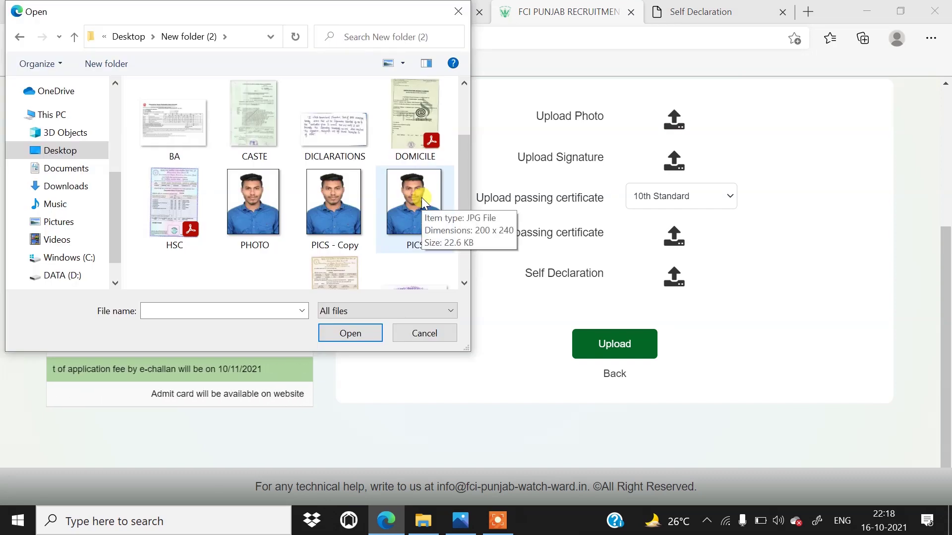
double_click(421, 197)
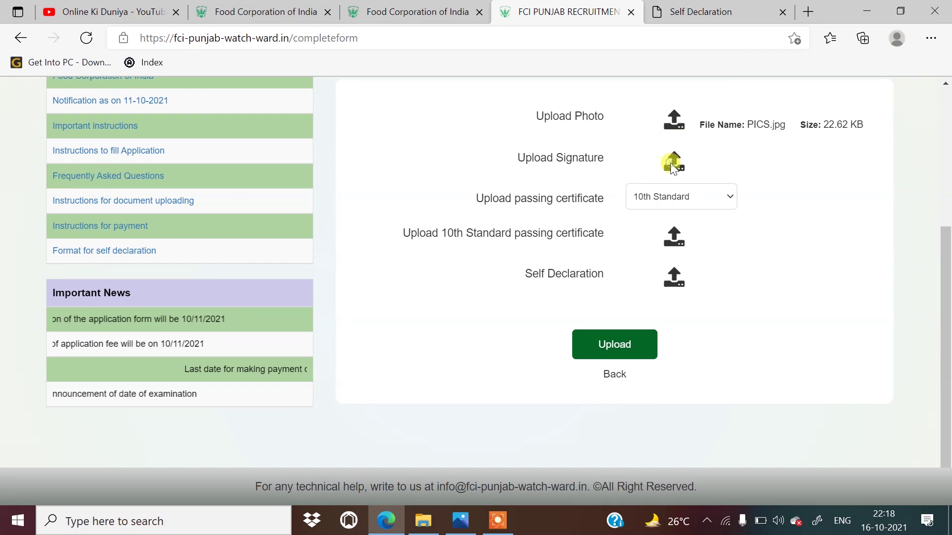
click(672, 162)
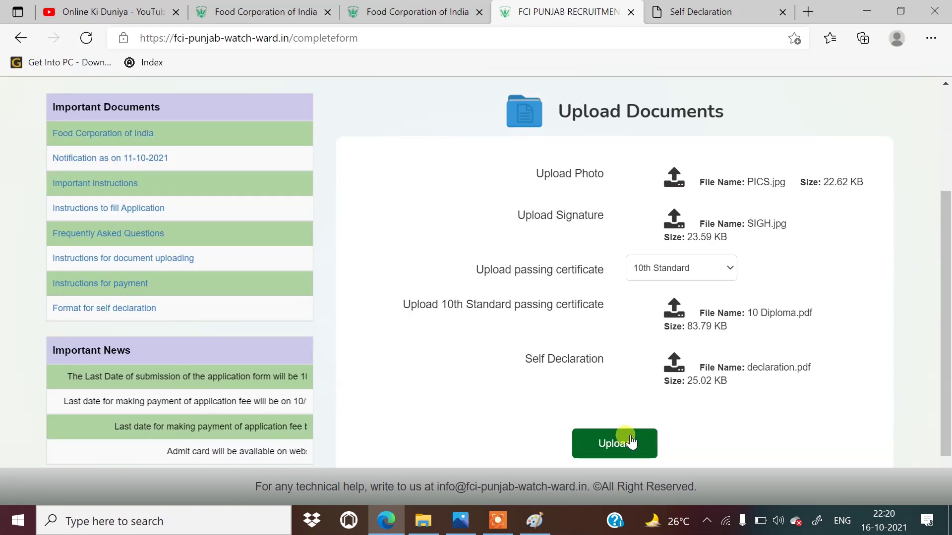
click(631, 441)
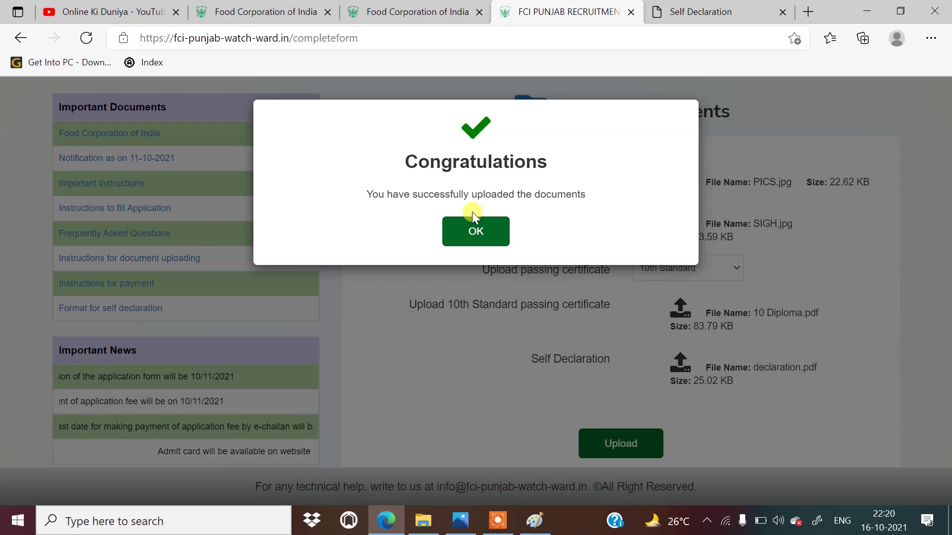
click(474, 231)
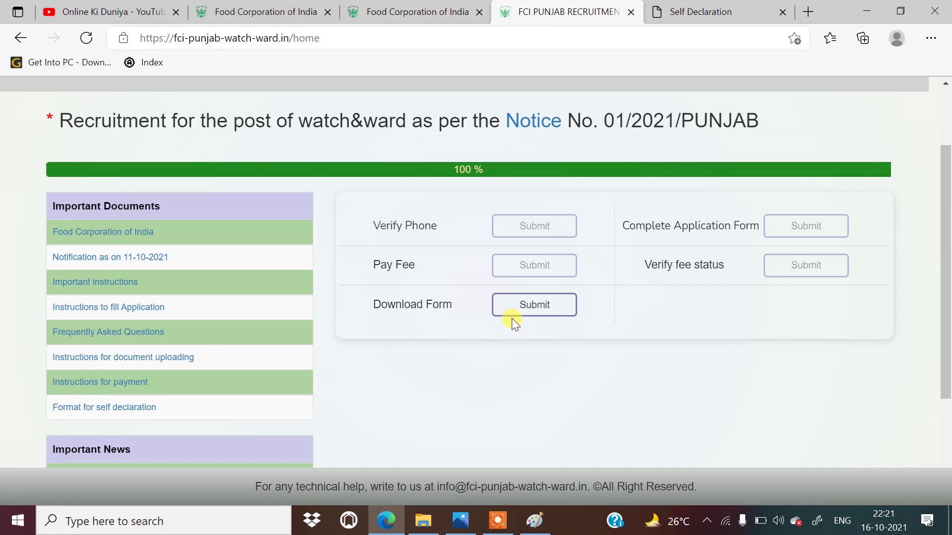
Show the completed application form preview and choose Print Form.
click(524, 313)
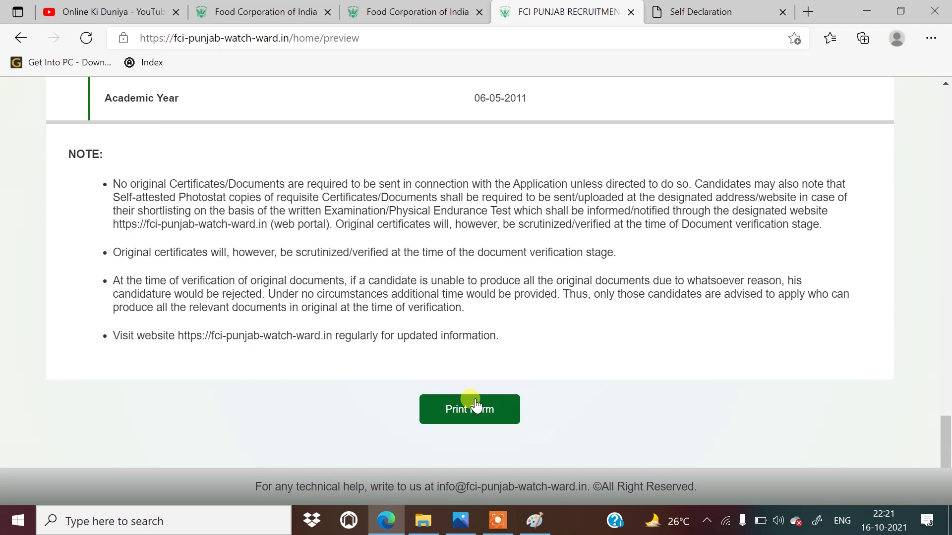
click(469, 409)
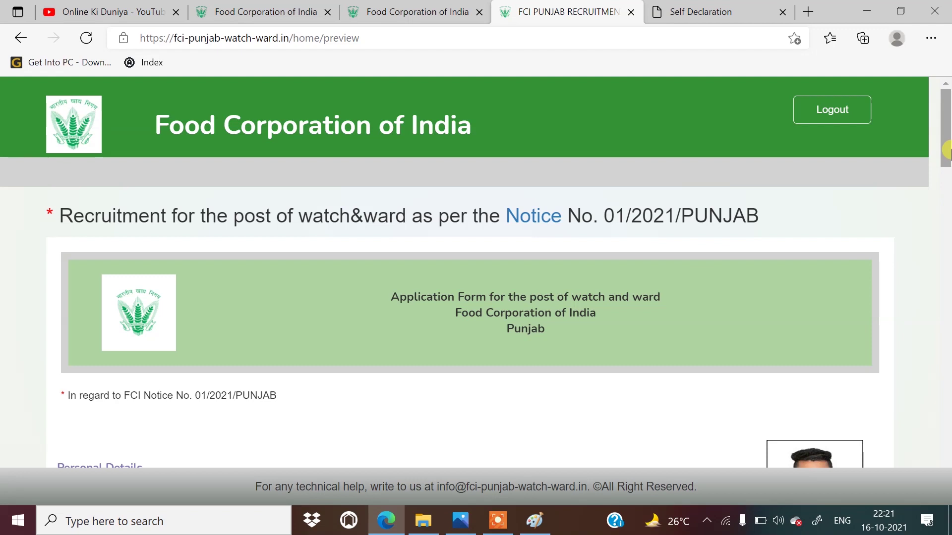